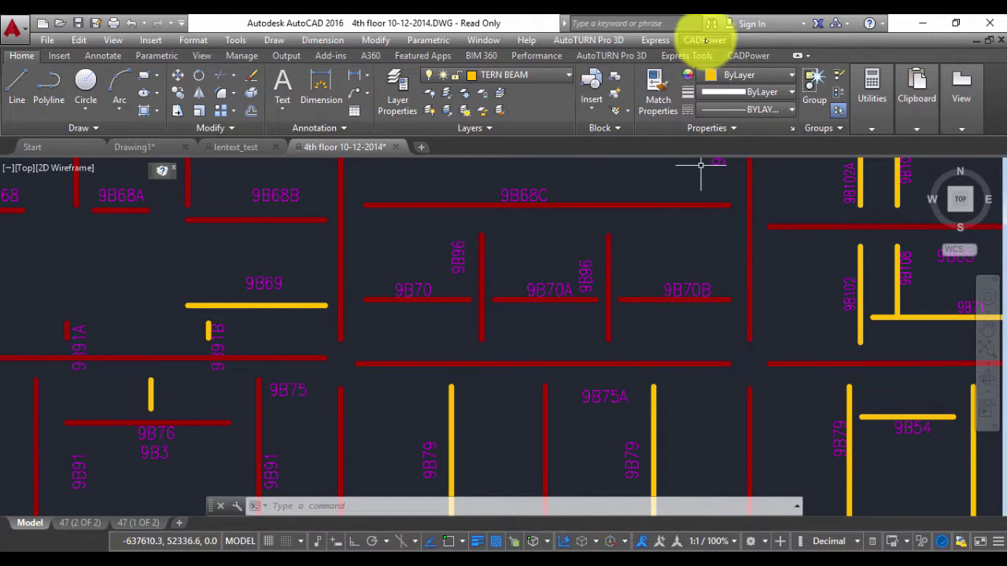
- Start CADPower's Create/update length annotation command (CP_LenText) from the Annotation menu
click(706, 41)
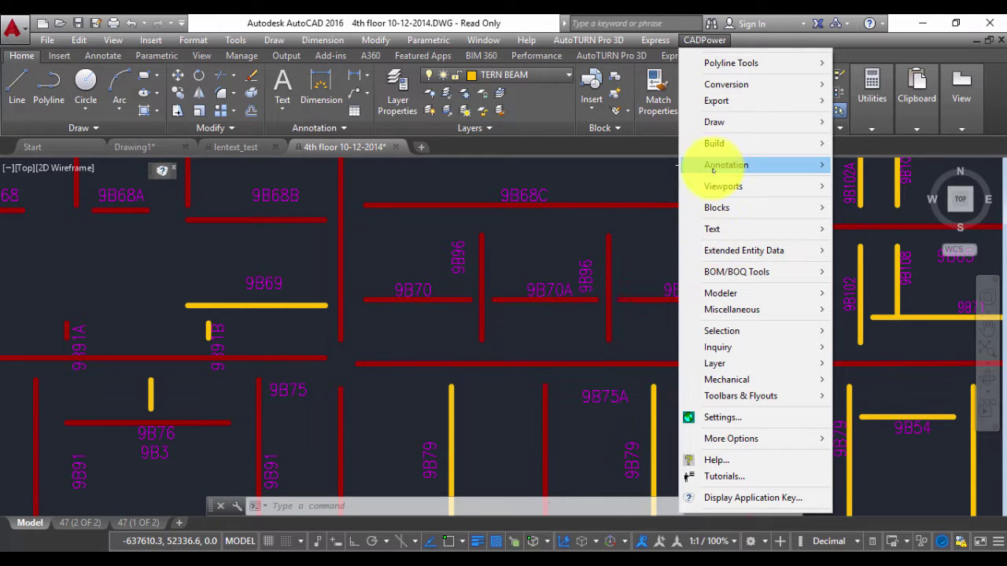
mouse_move(715, 165)
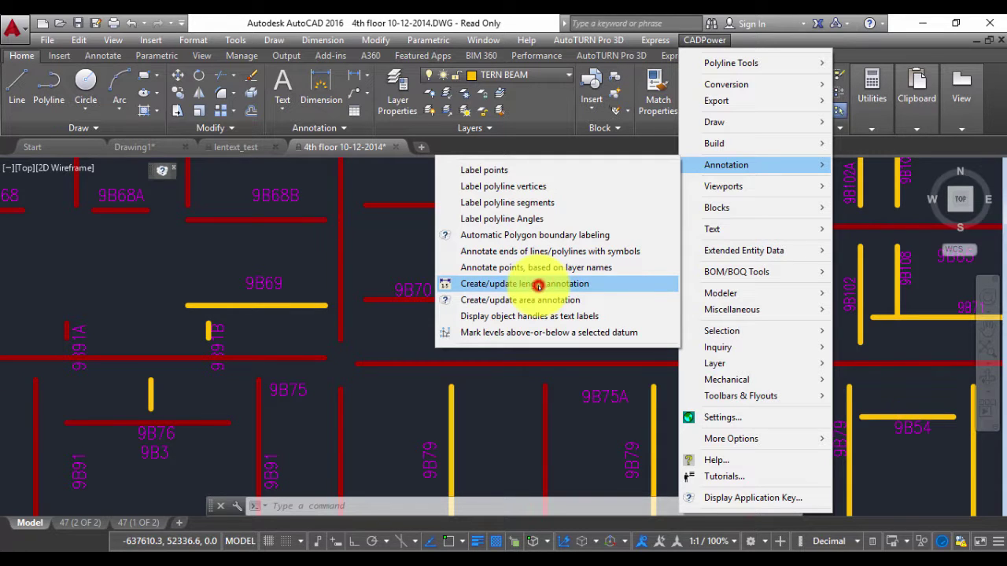
click(538, 285)
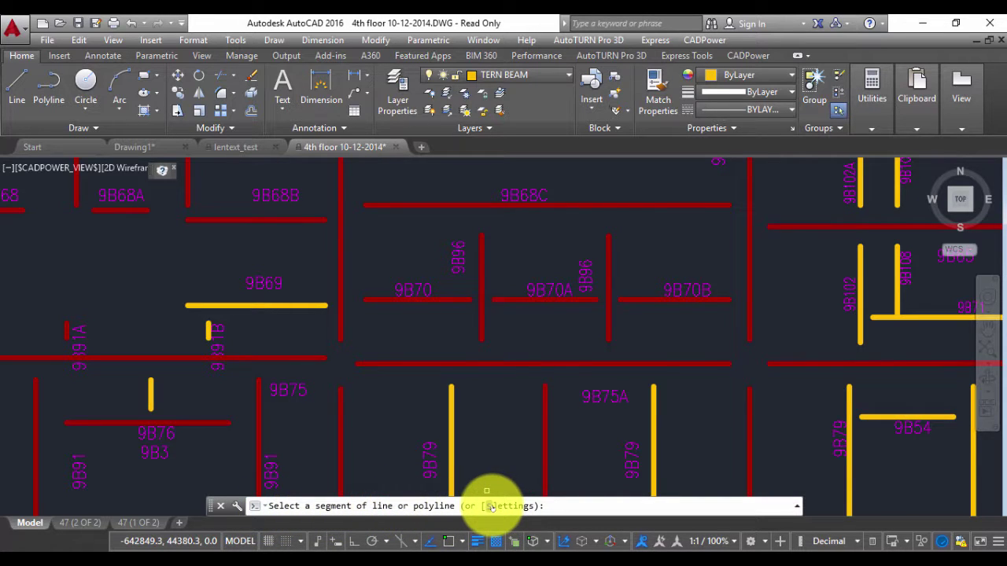
- In the length annotation settings, keep Length with Picked segment length and browse the unit conversions
key(Return)
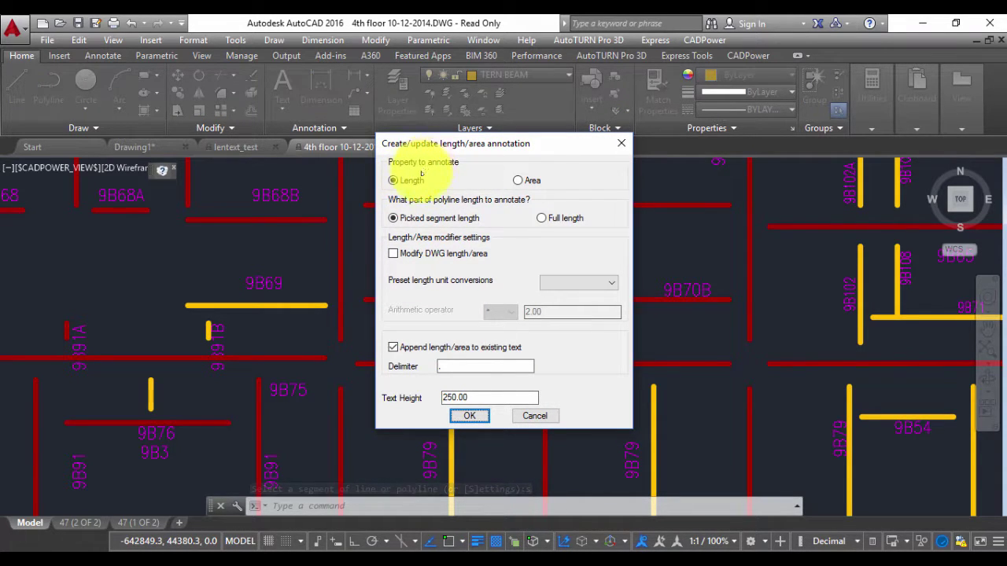
click(392, 180)
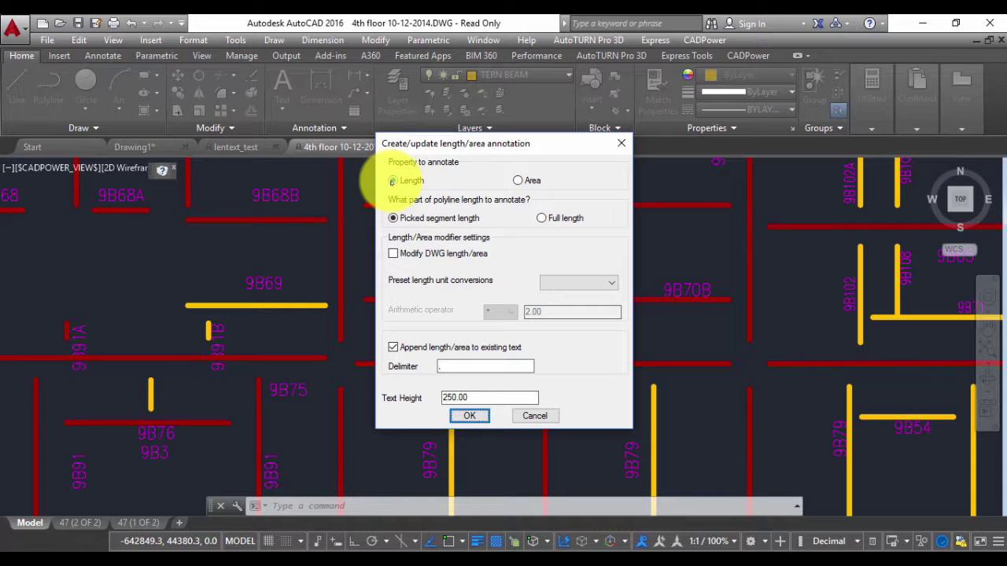
click(519, 180)
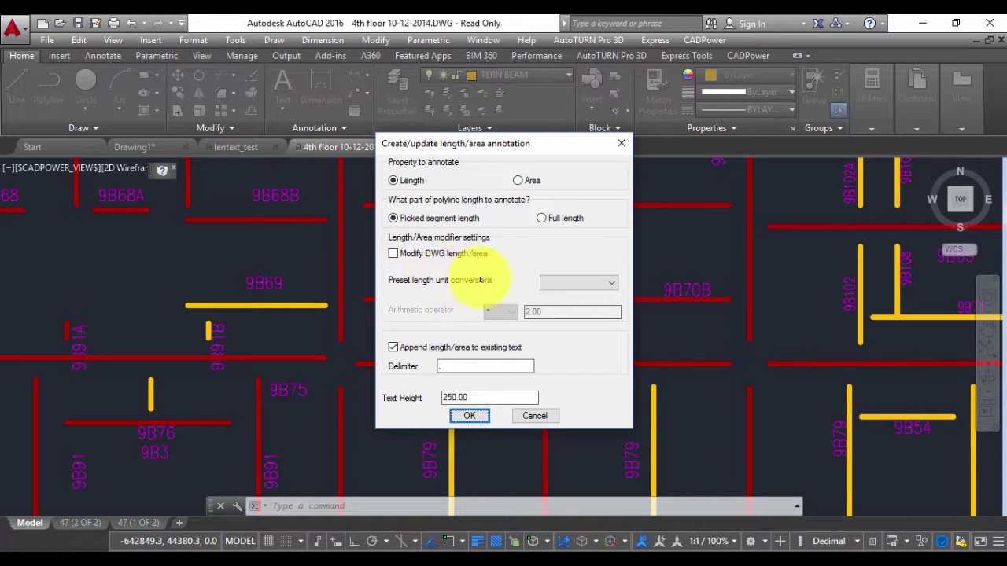
click(395, 253)
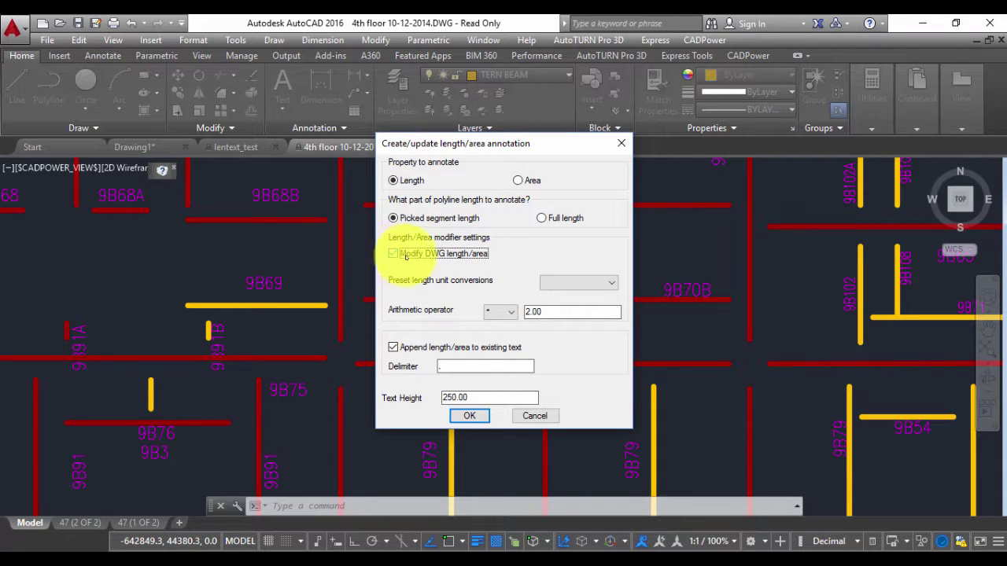
click(543, 283)
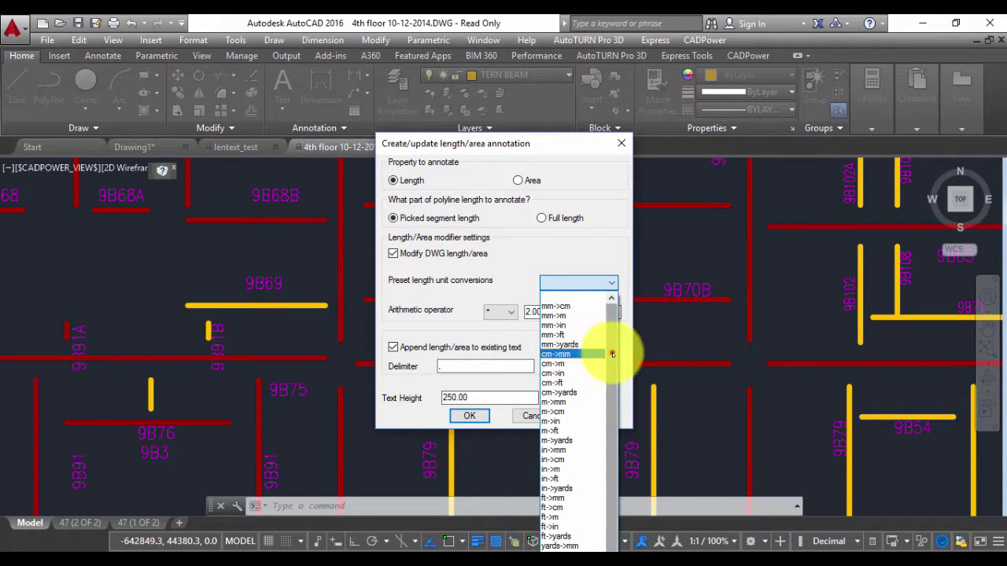
drag(611, 354, 599, 476)
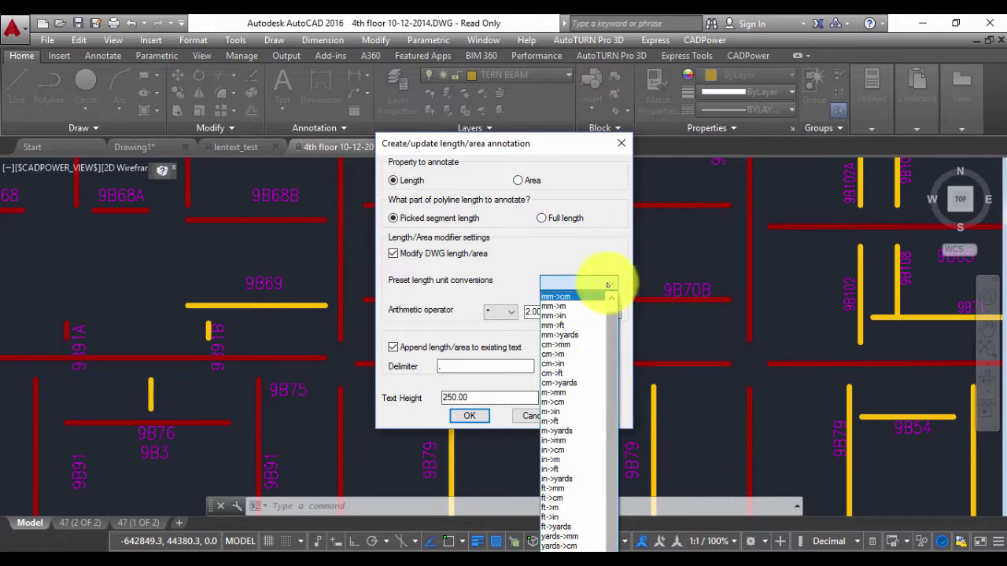
click(562, 255)
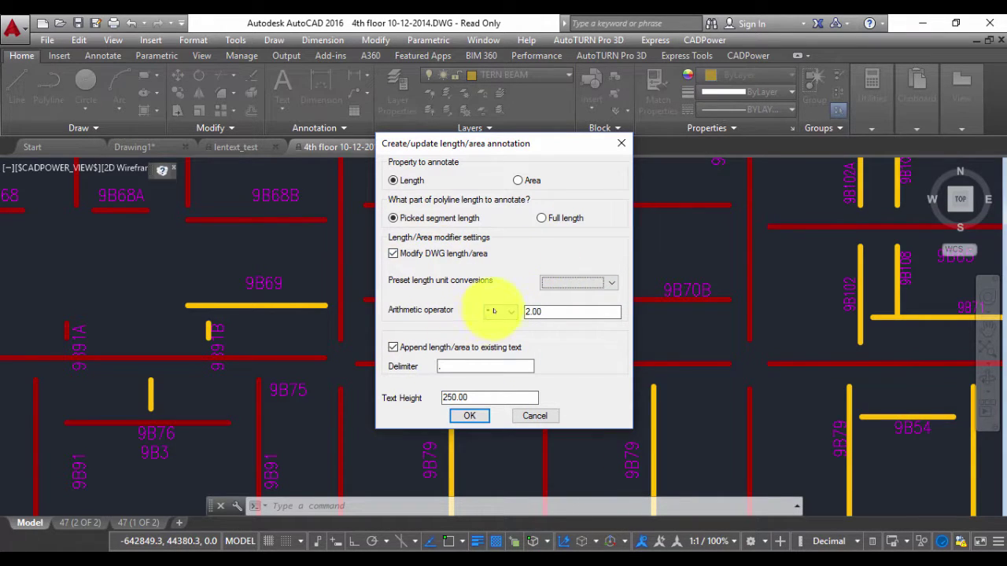
- Turn off Modify DWG length/area and Append length/area, then confirm the settings
click(511, 315)
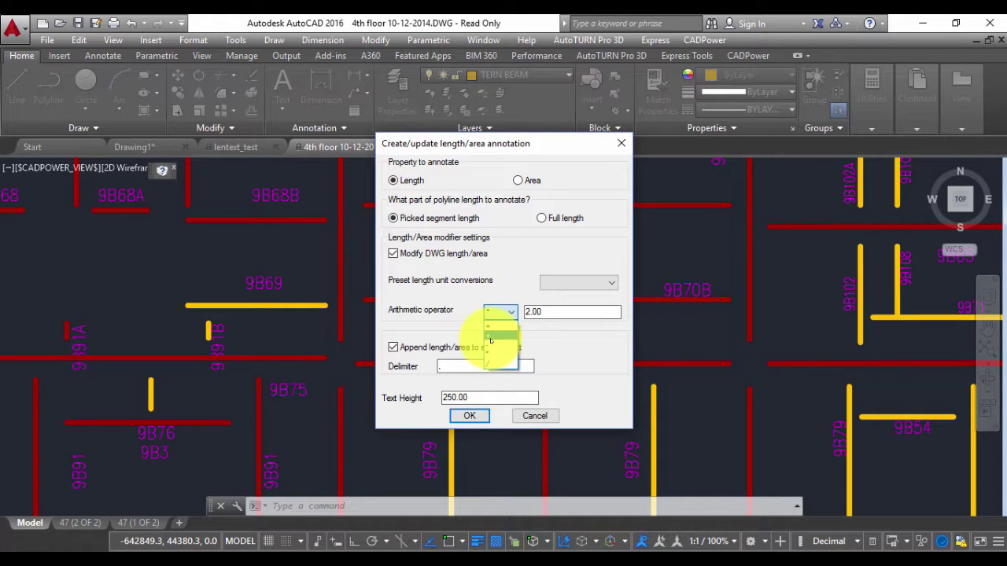
click(496, 335)
click(510, 312)
click(551, 350)
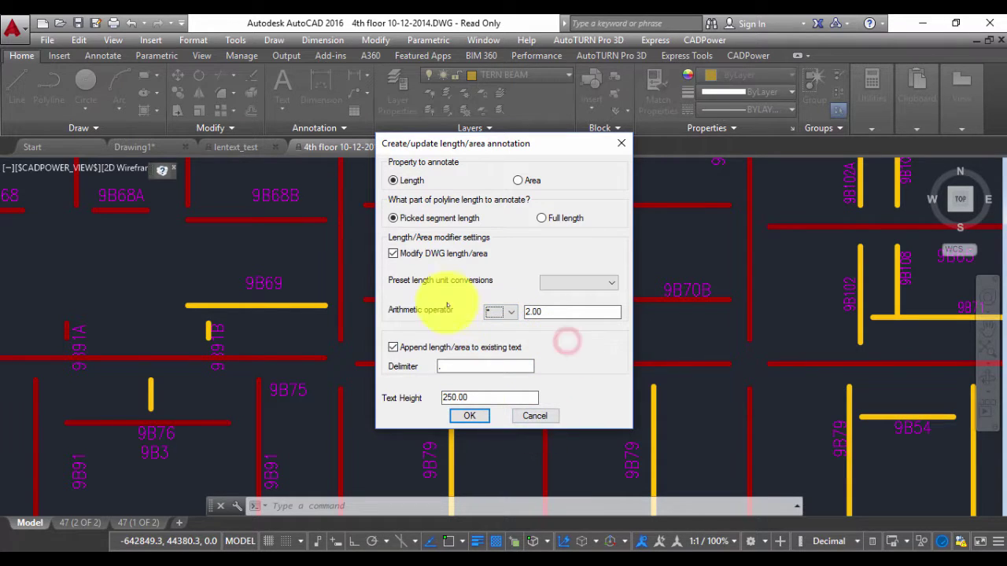
click(392, 254)
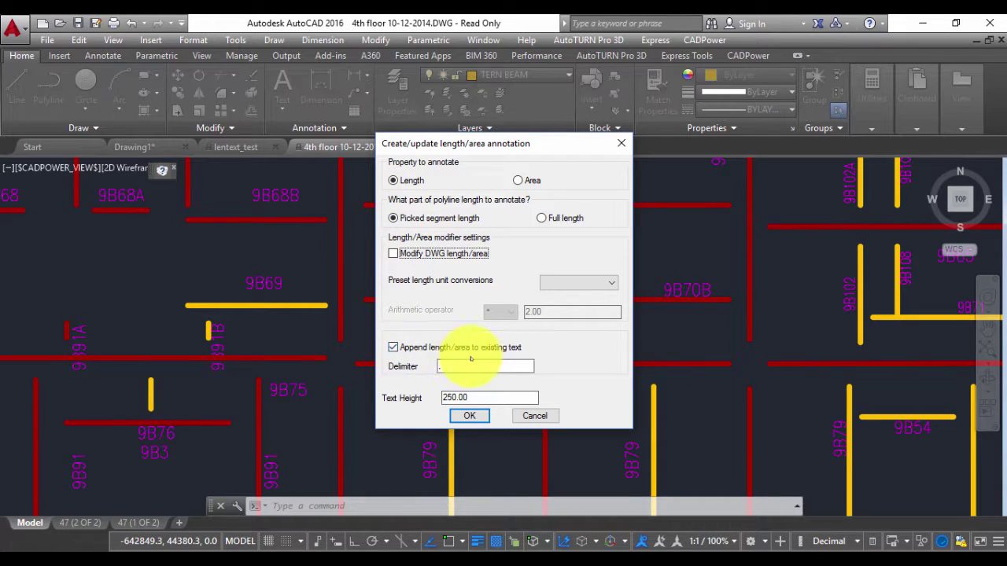
click(393, 347)
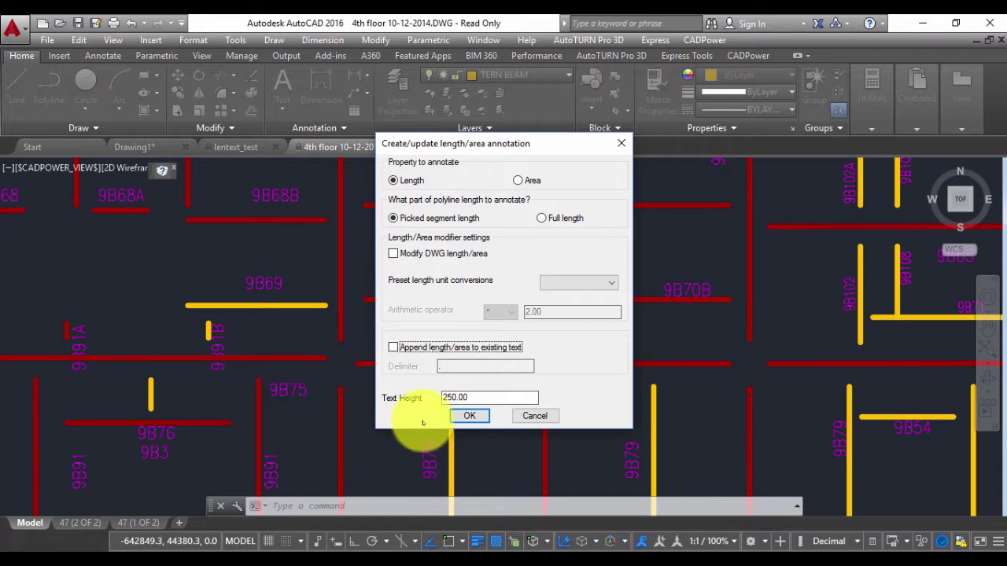
click(471, 415)
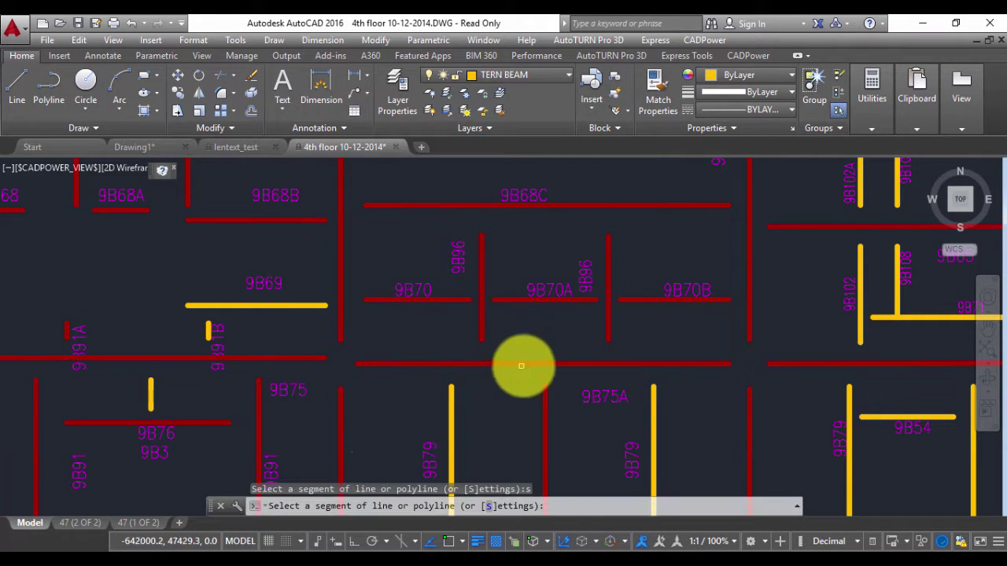
- Replace the 9B75A label with the red beam's 9100.0 length, then cancel the command
click(525, 365)
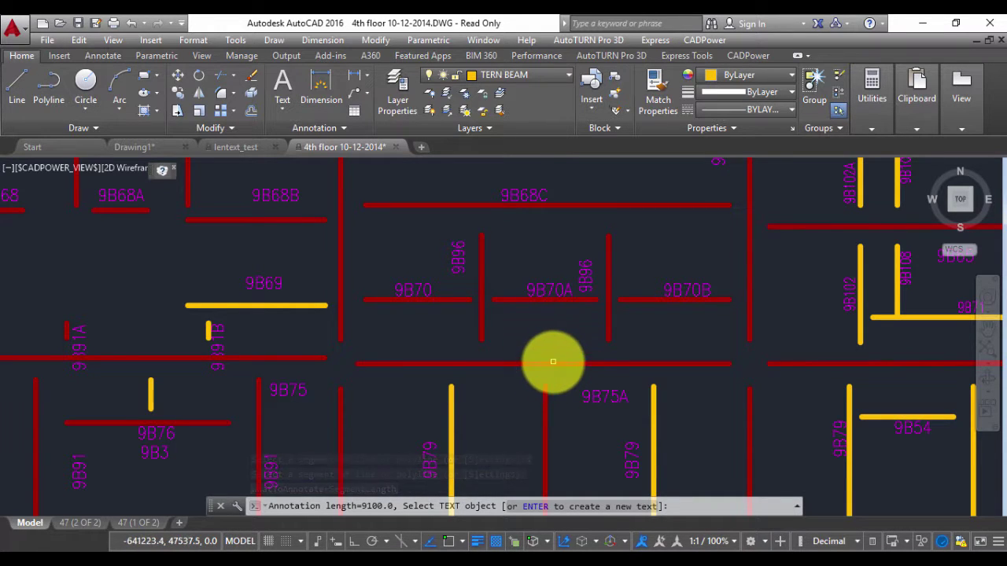
click(587, 389)
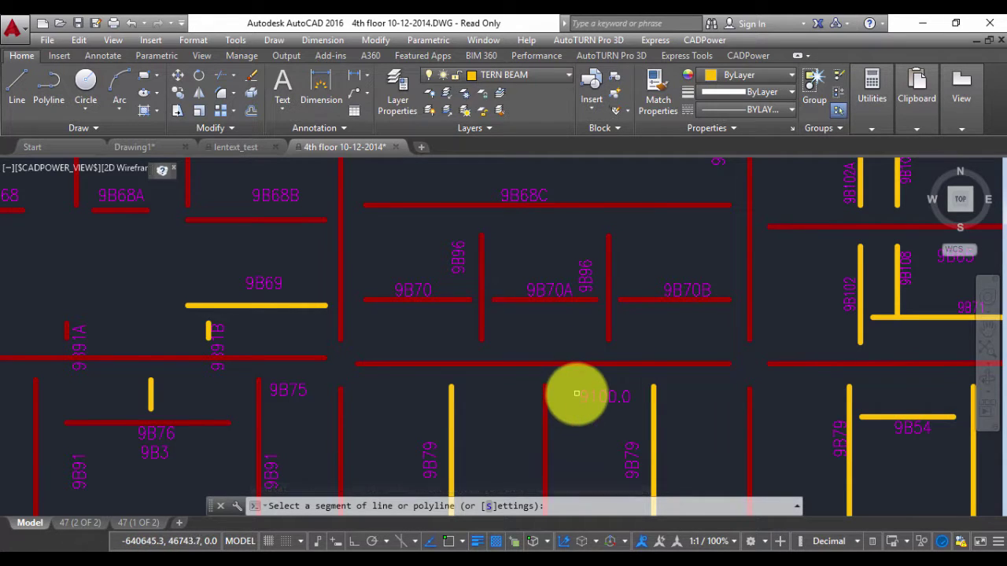
text(x)
key(Return)
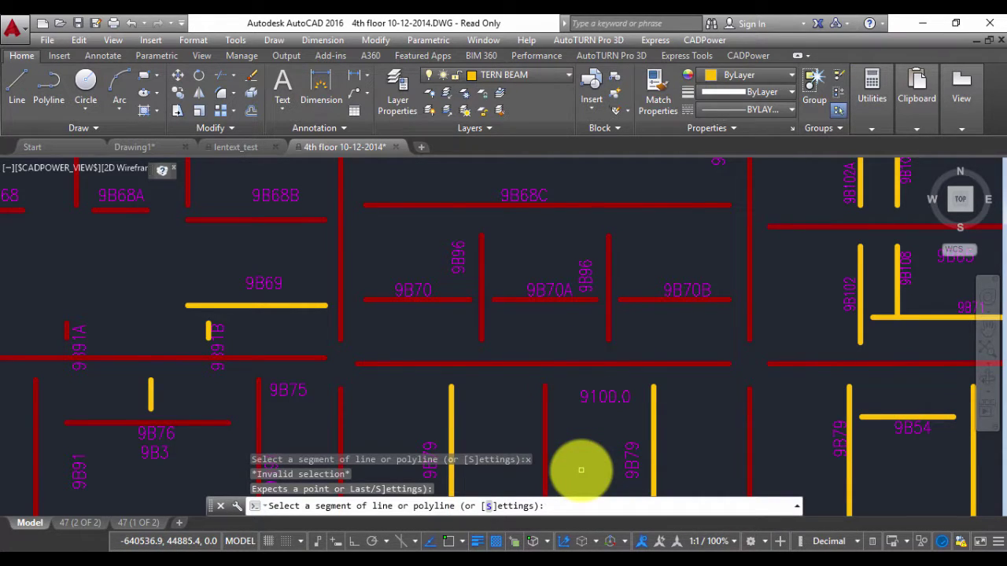
key(Escape)
- Undo the replacement to restore 9B75A and restart the length annotation command
text(u)
key(Return)
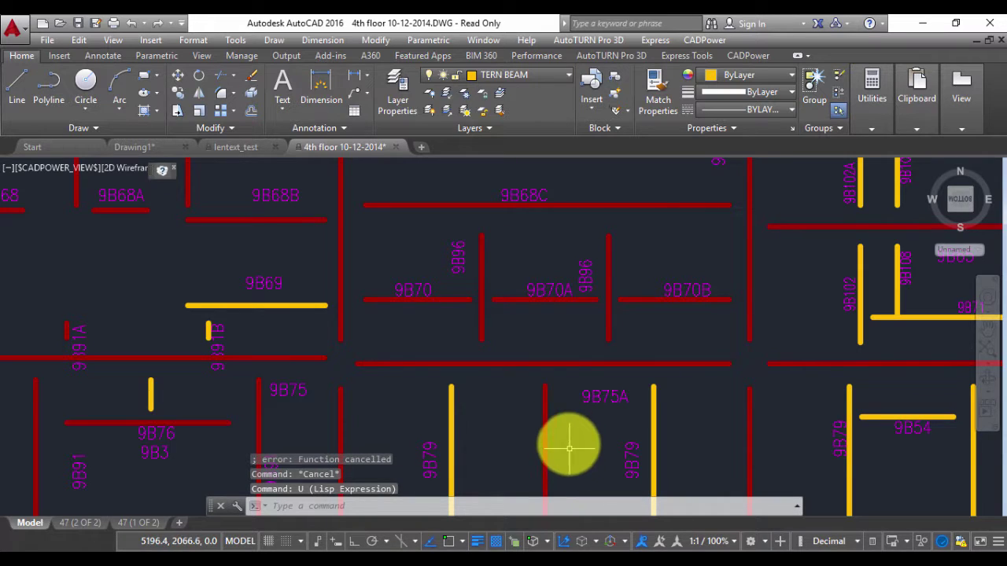
click(704, 40)
click(730, 165)
click(507, 283)
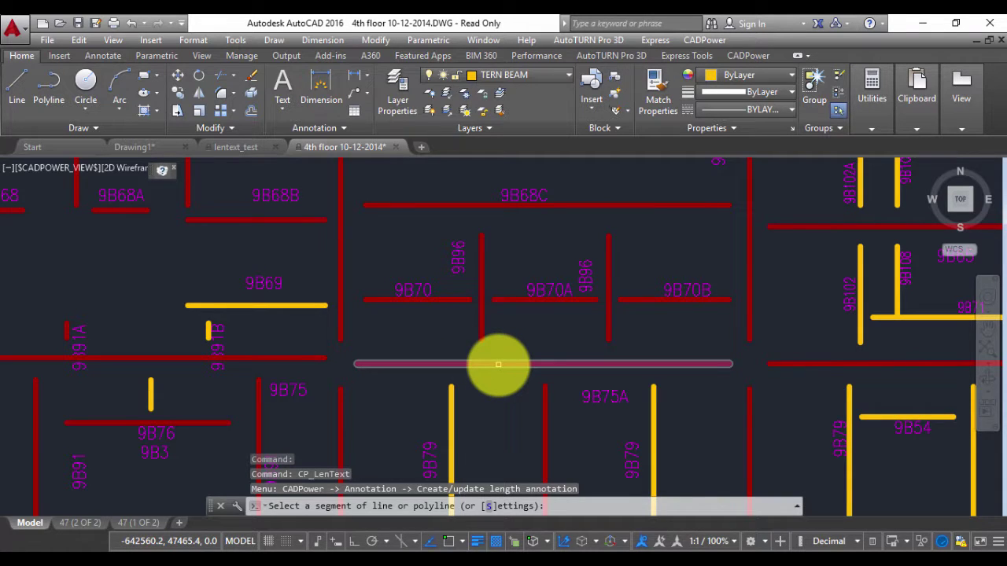
- Enable Append length/area with a comma delimiter in the annotation settings
text(s)
key(Return)
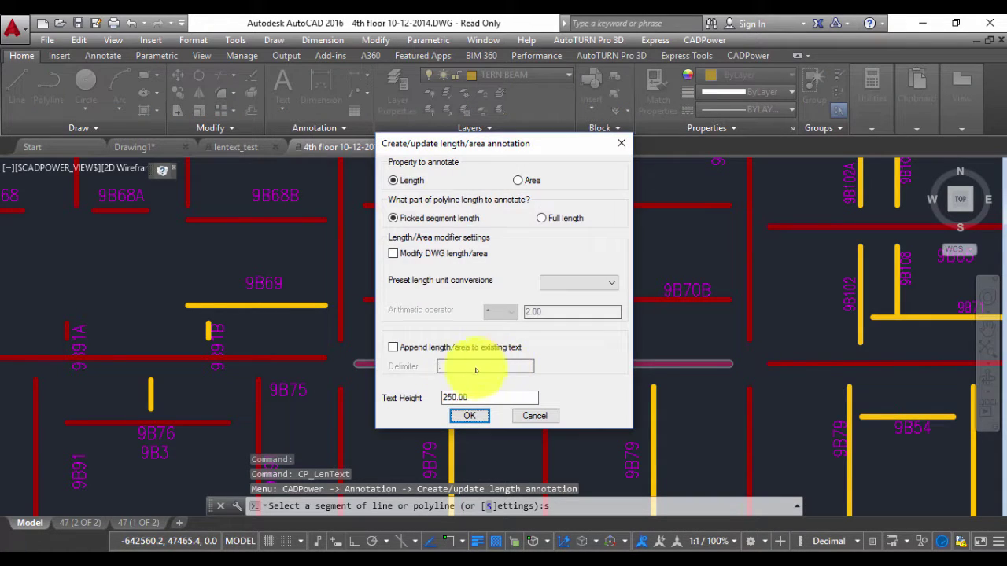
click(392, 349)
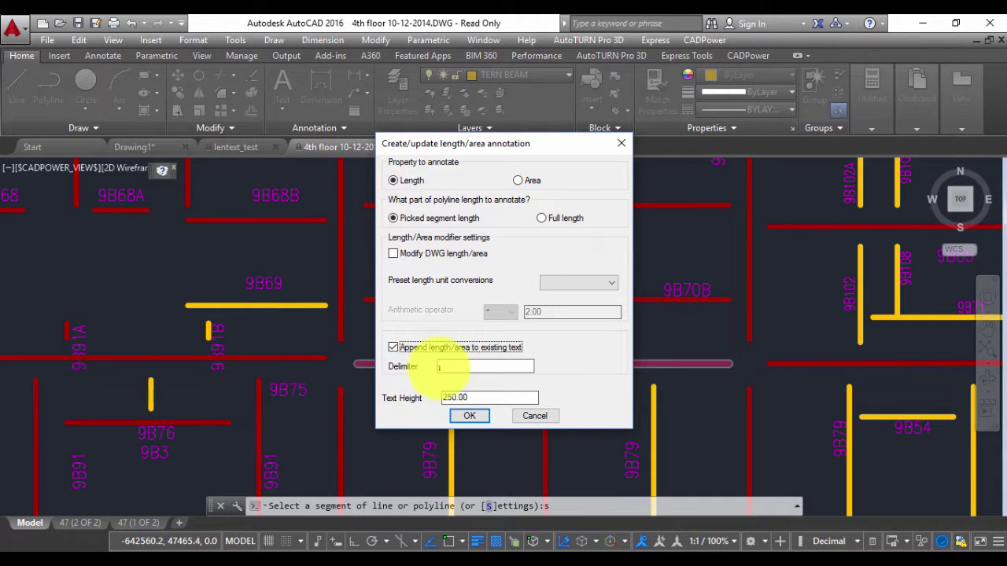
click(444, 368)
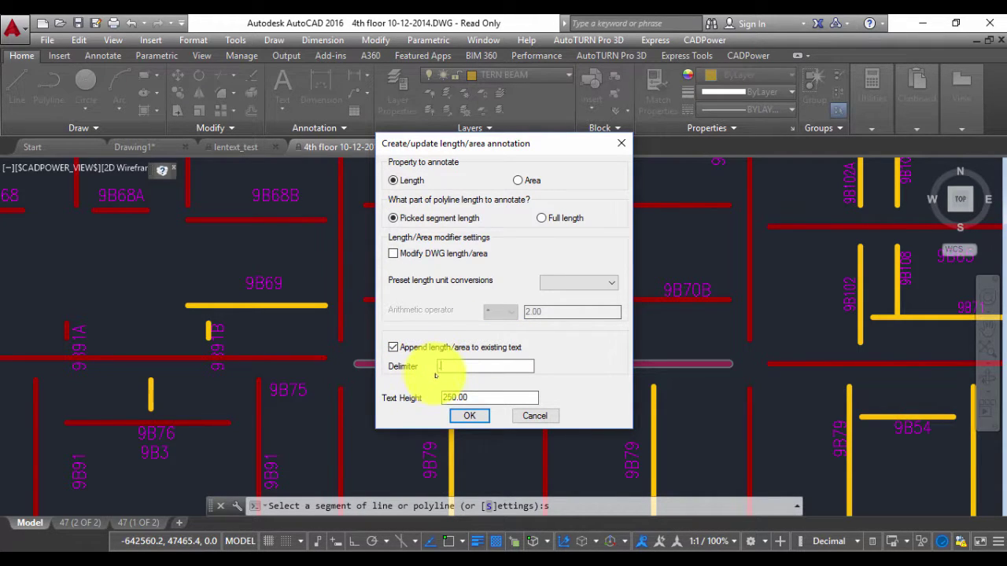
click(469, 416)
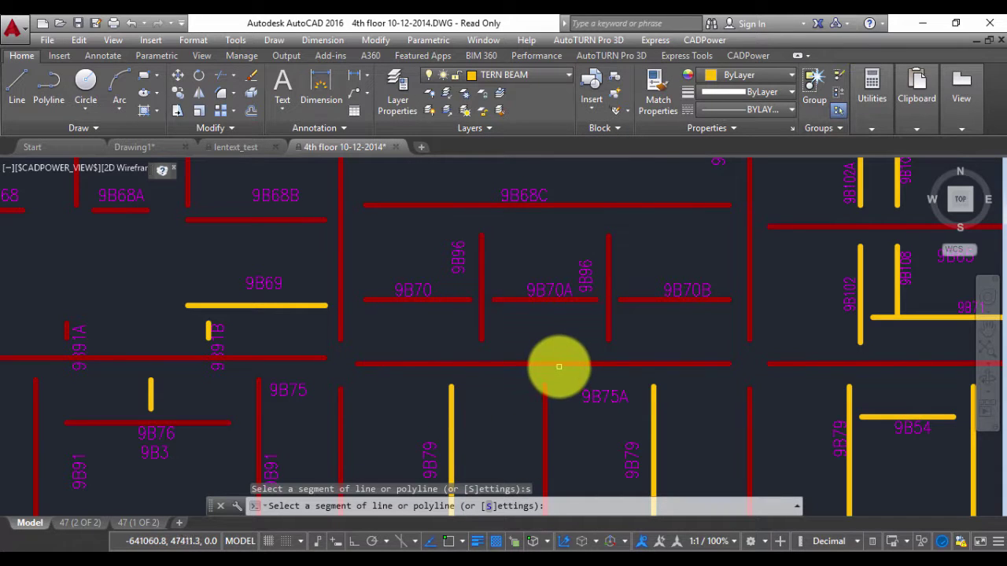
- Append the red beam's 9100.0 length to the 9B75A label, making it 9B75A,9100.0
click(558, 364)
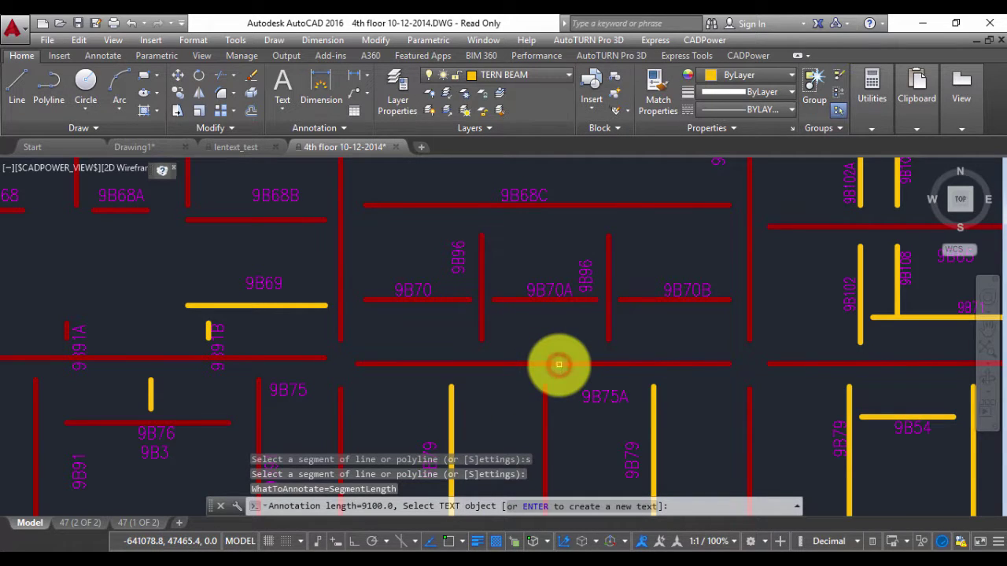
click(586, 395)
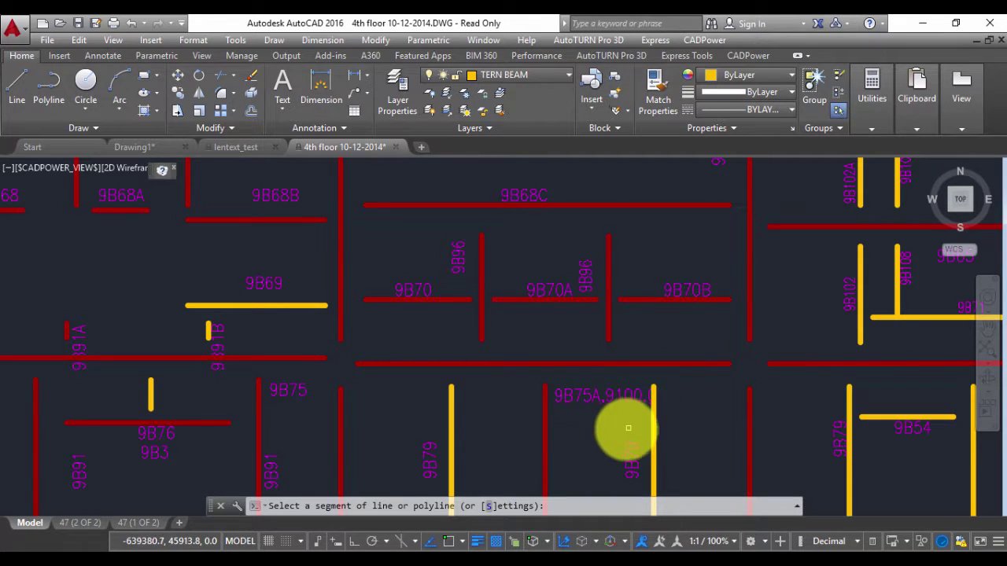
key(Escape)
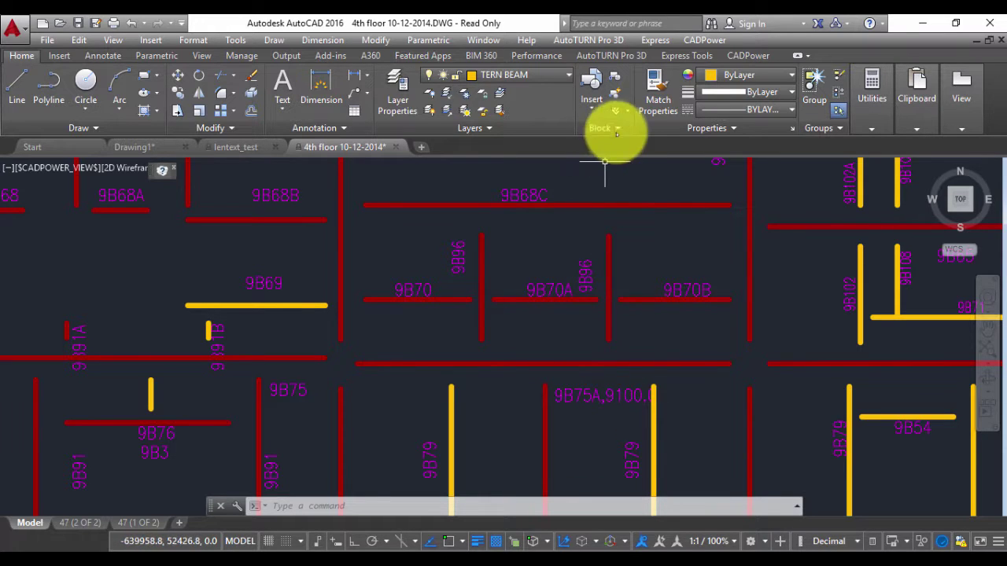
- Start the Create/update length annotation command from the CADPower Annotation menu
click(702, 40)
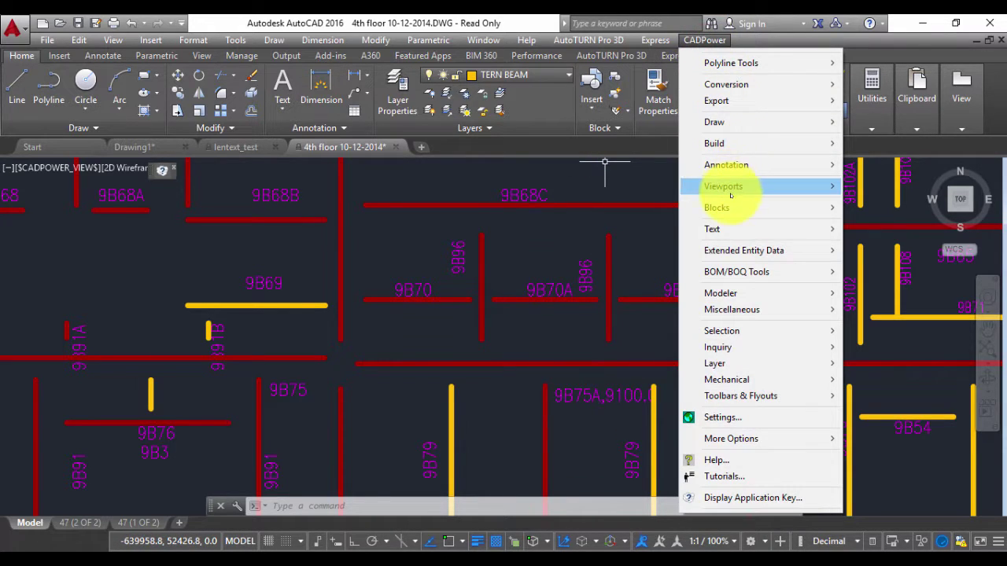
mouse_move(724, 166)
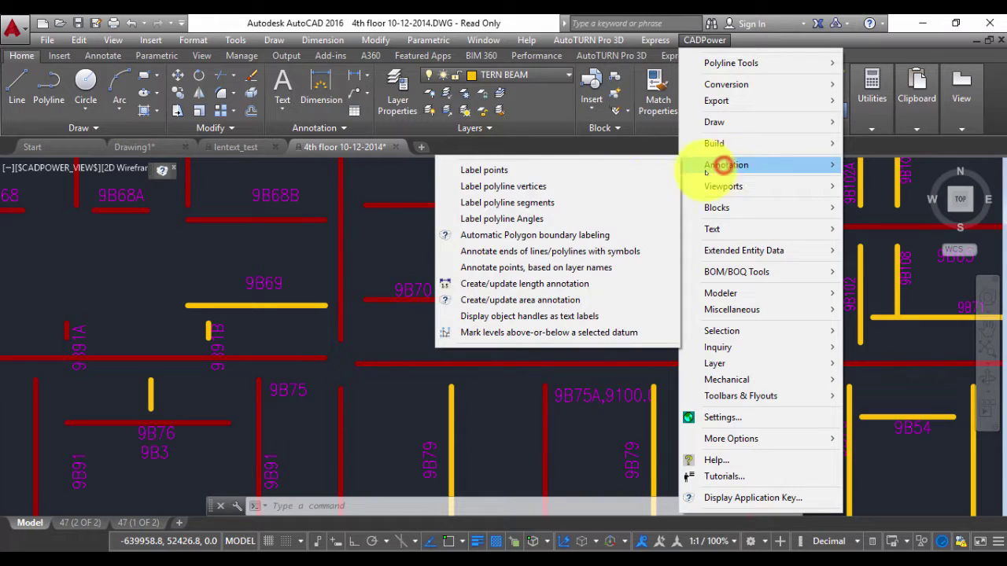
click(491, 284)
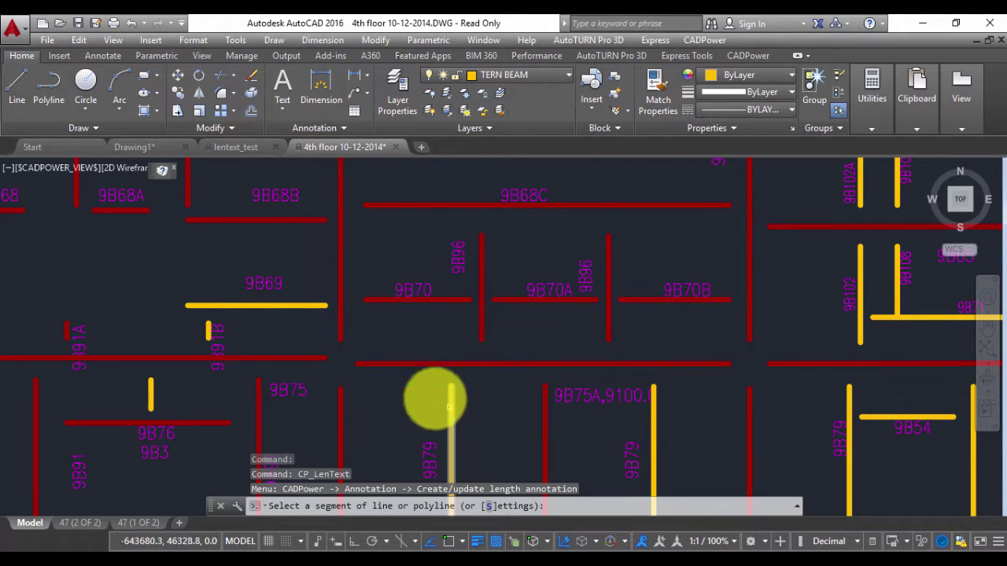
- Place a new 2550.0 length text below the 9B70 beam
click(452, 304)
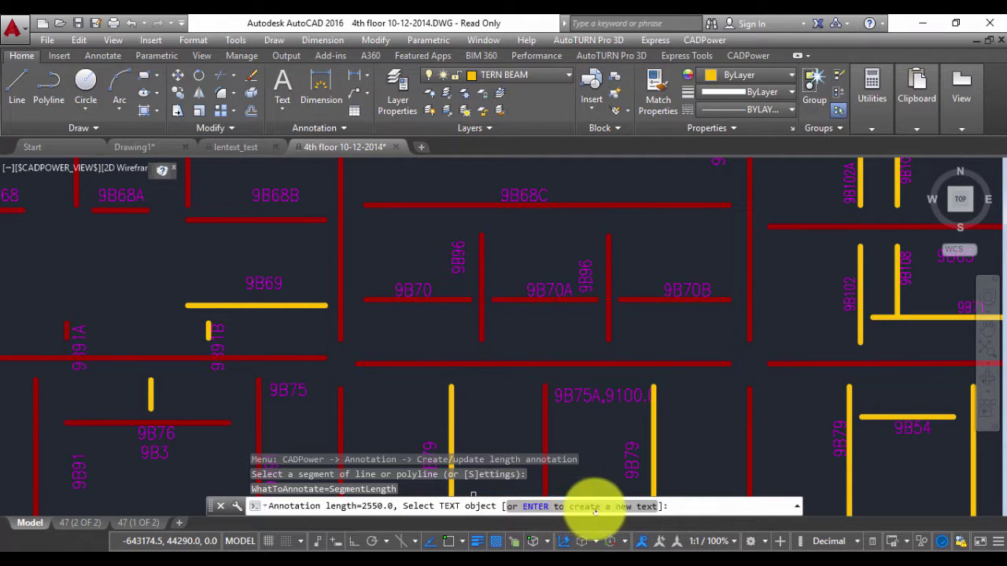
key(Return)
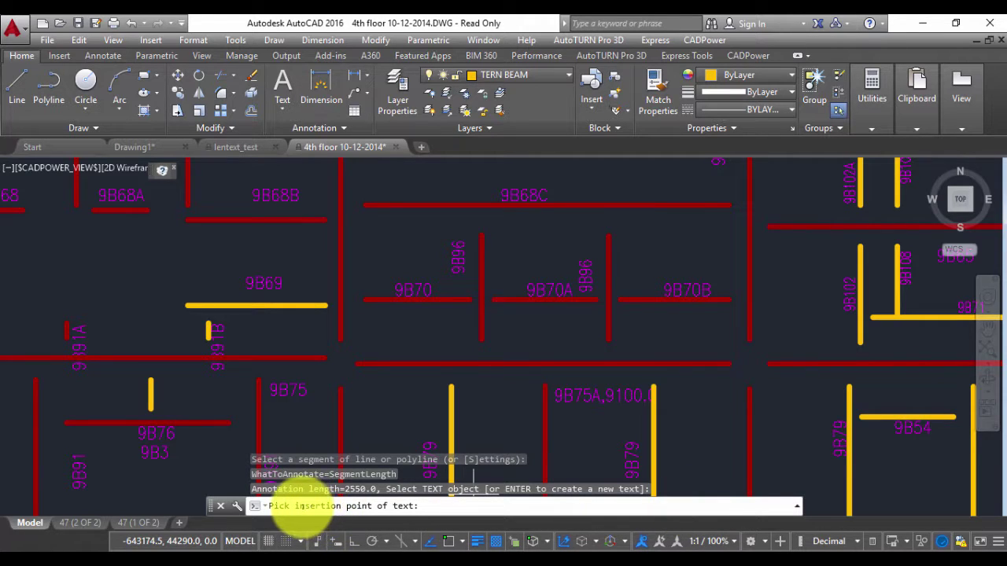
click(382, 319)
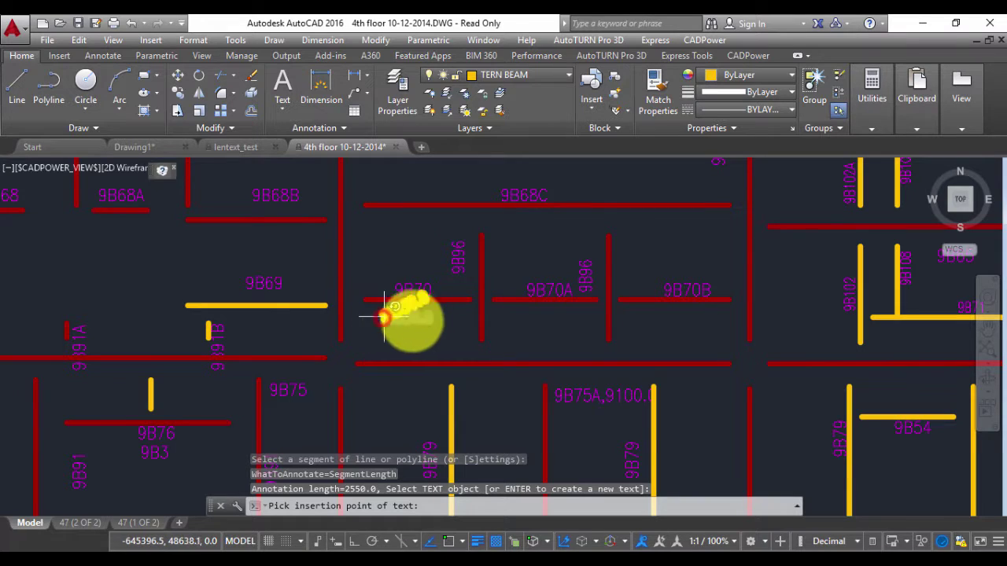
click(440, 319)
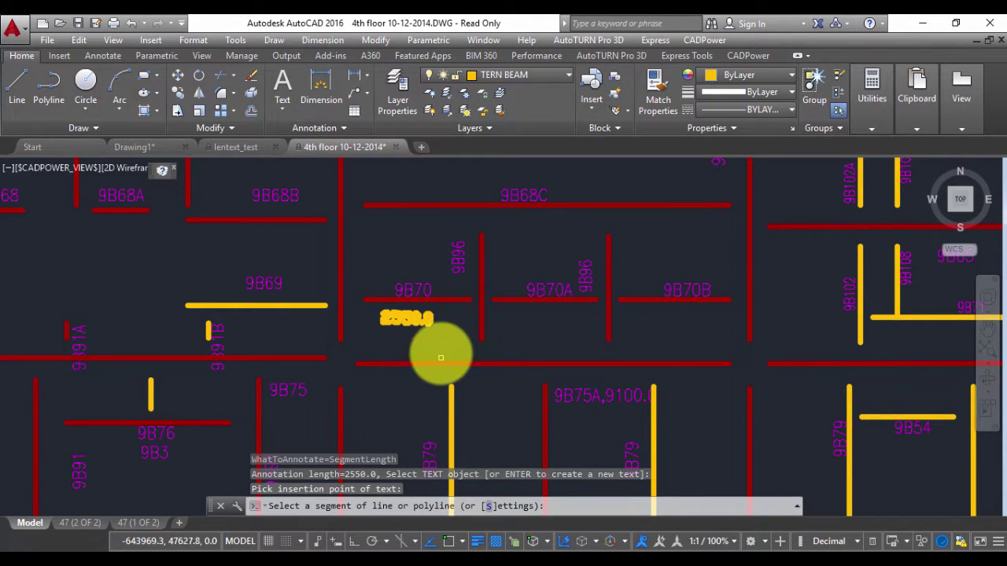
scroll(439, 347, up, 6)
scroll(365, 292, down, 4)
scroll(360, 303, up, 2)
scroll(359, 304, down, 2)
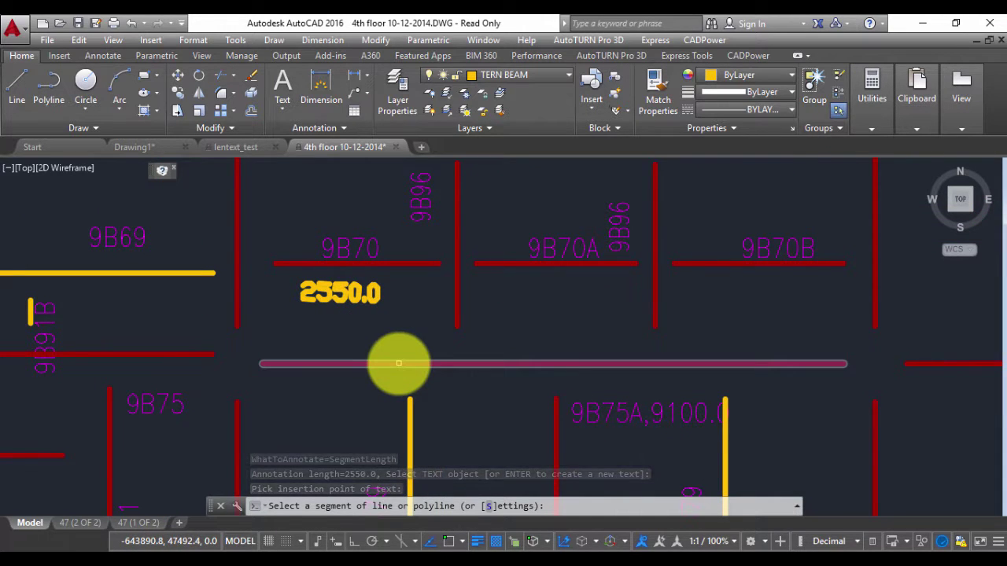
scroll(395, 377, down, 4)
scroll(398, 380, up, 2)
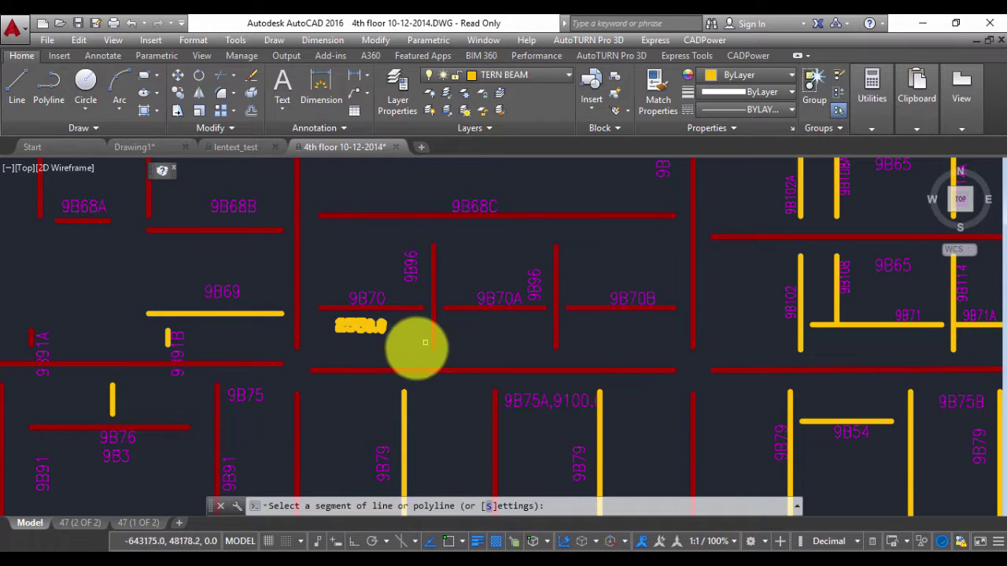
- Switch to the lentext_test drawing and start the length annotation command
key(ctrl+Tab)
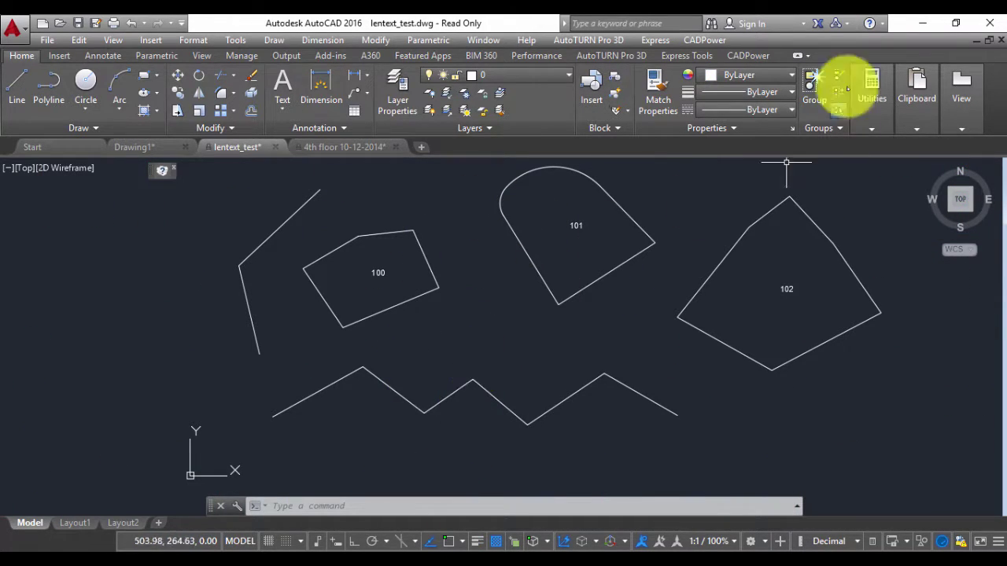
click(704, 40)
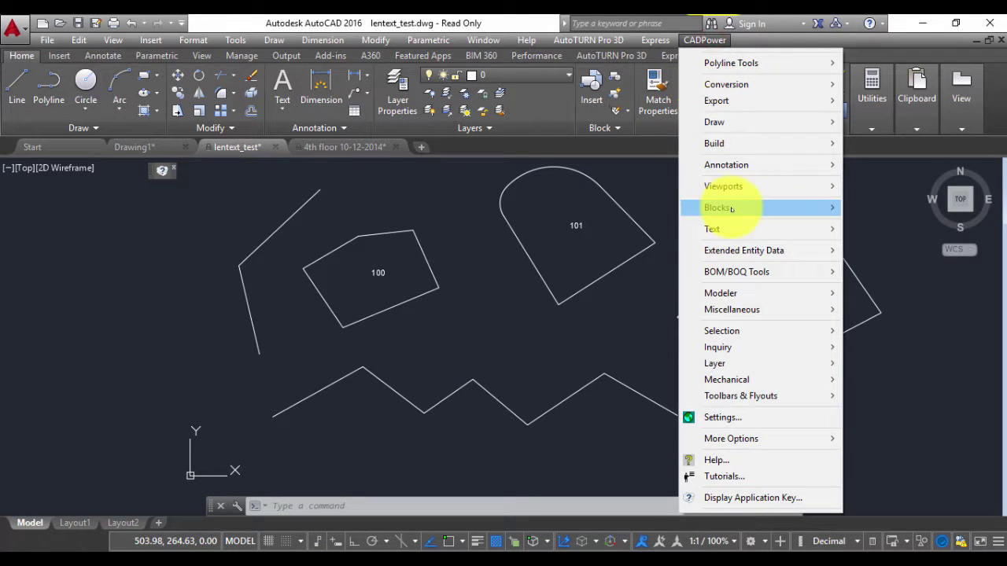
click(726, 164)
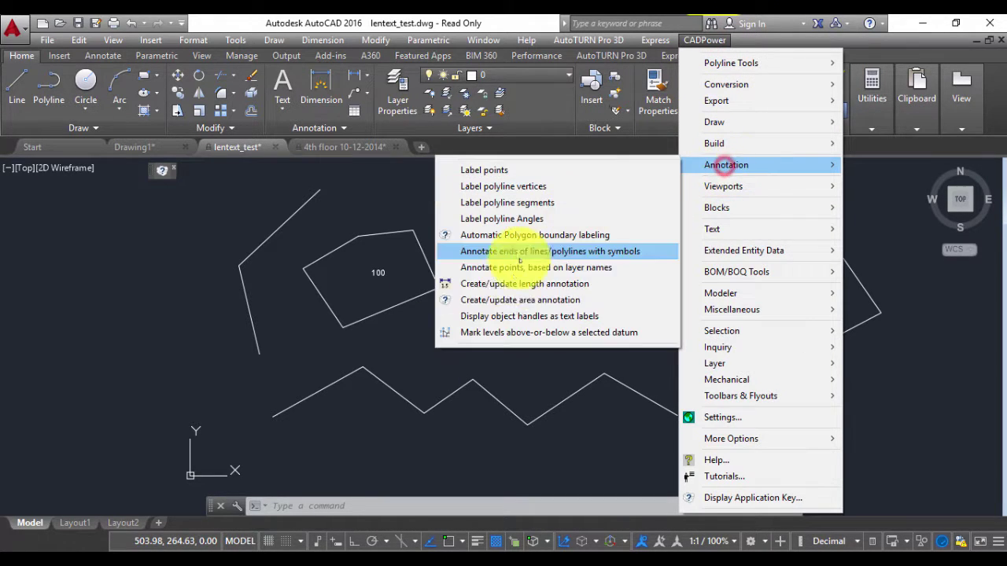
click(484, 283)
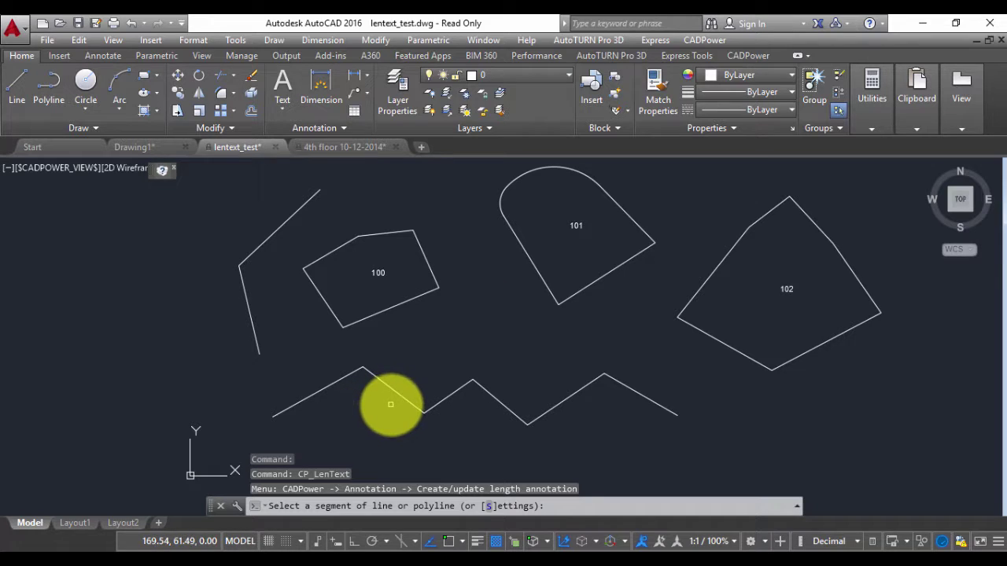
- Set the annotation text height to 10.00 with Picked segment length
text(s)
key(Return)
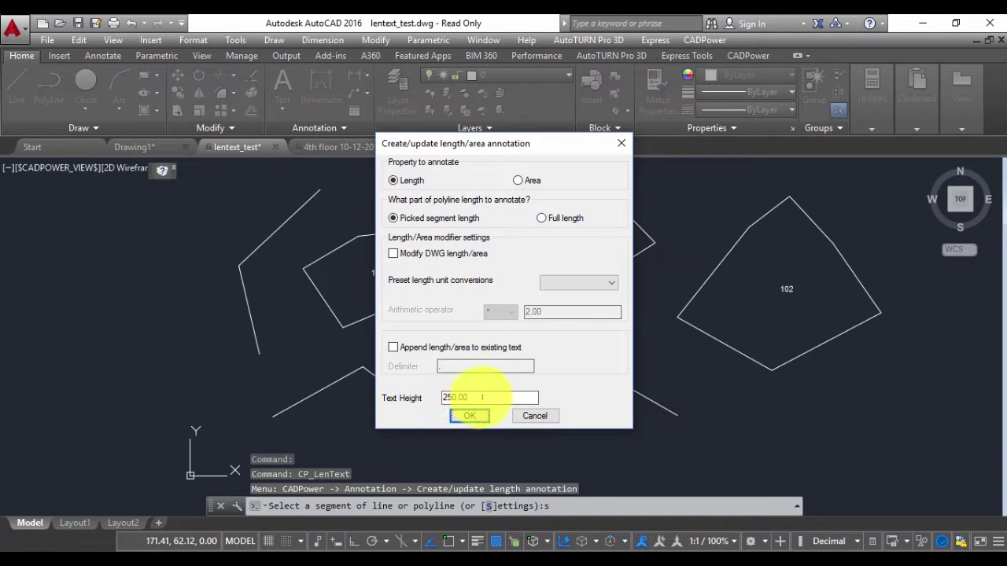
double_click(483, 397)
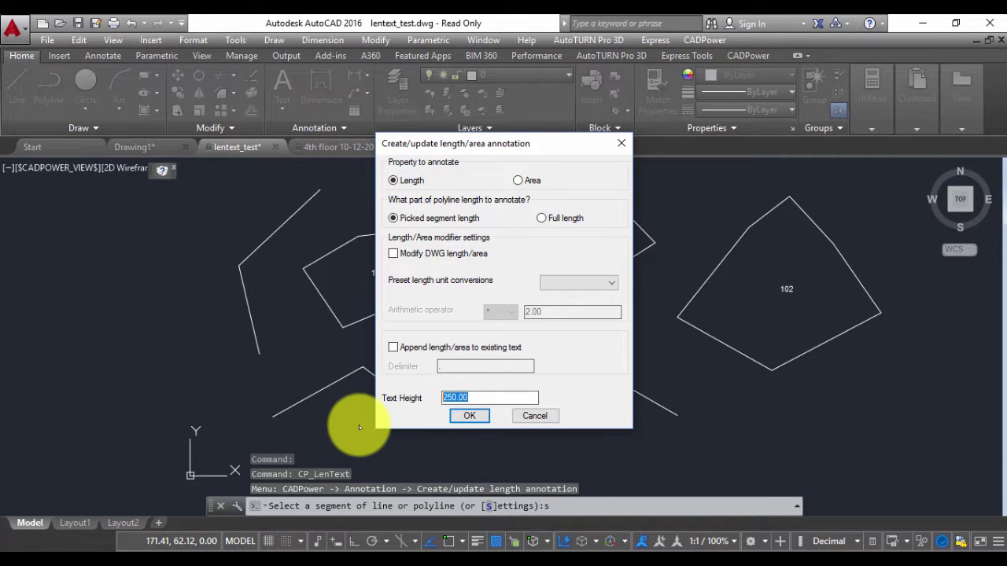
text(10.00)
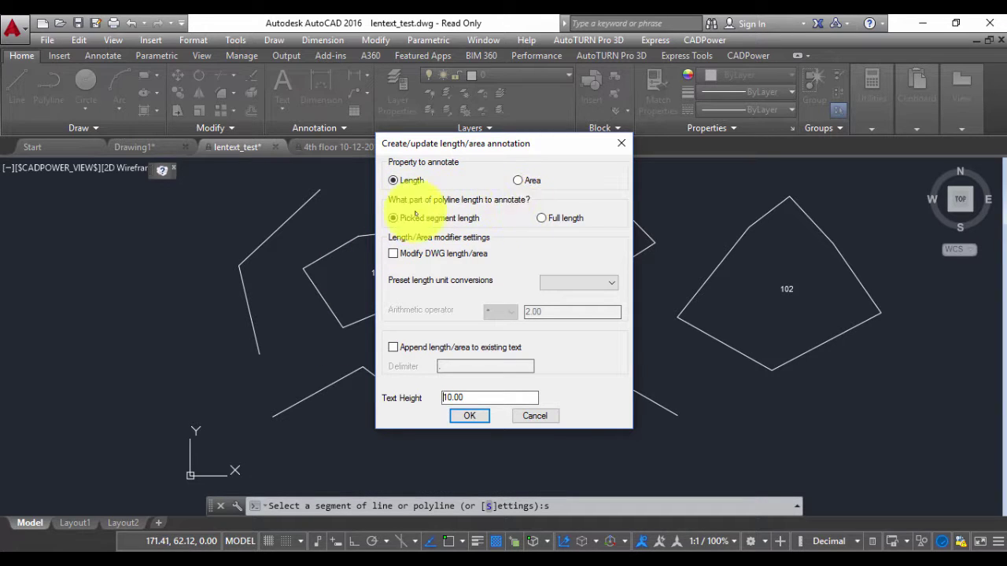
click(394, 218)
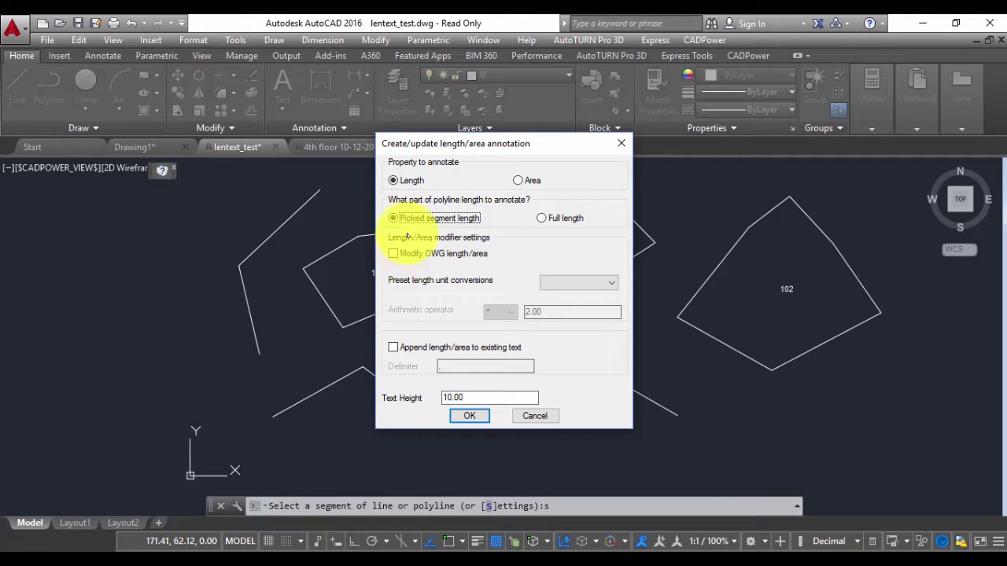
click(465, 416)
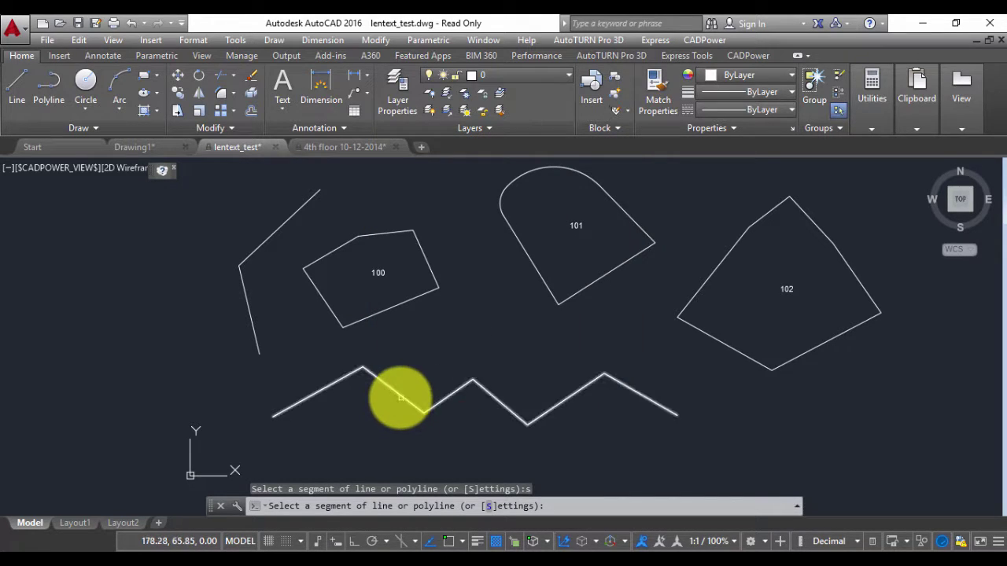
- Place a new 65.38 length label on a zigzag polyline segment
click(399, 397)
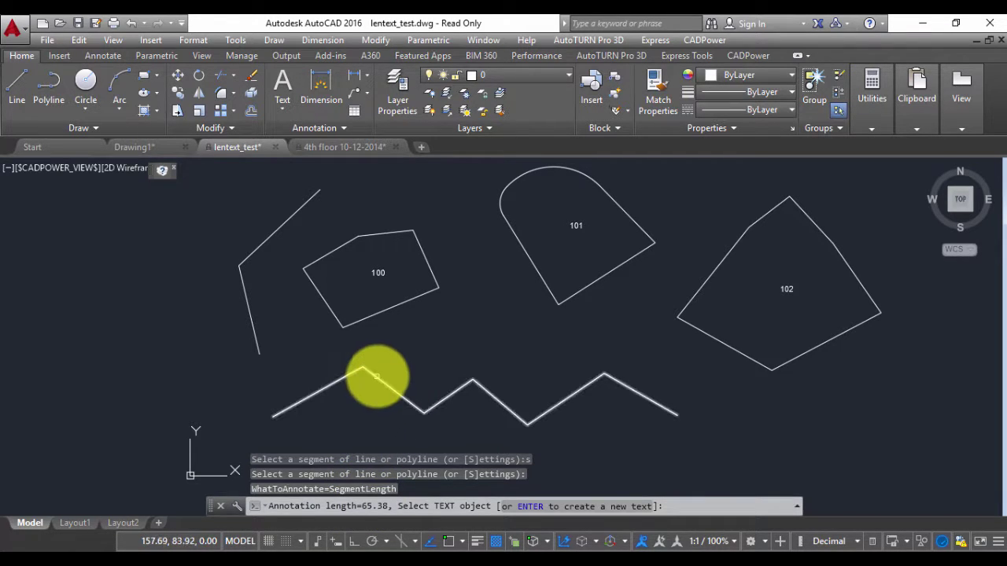
key(Return)
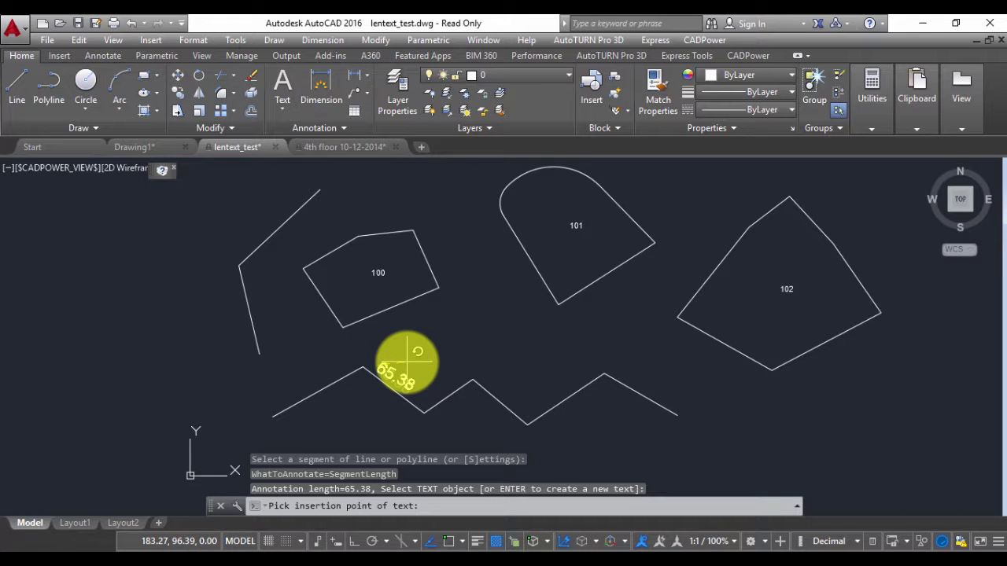
click(408, 364)
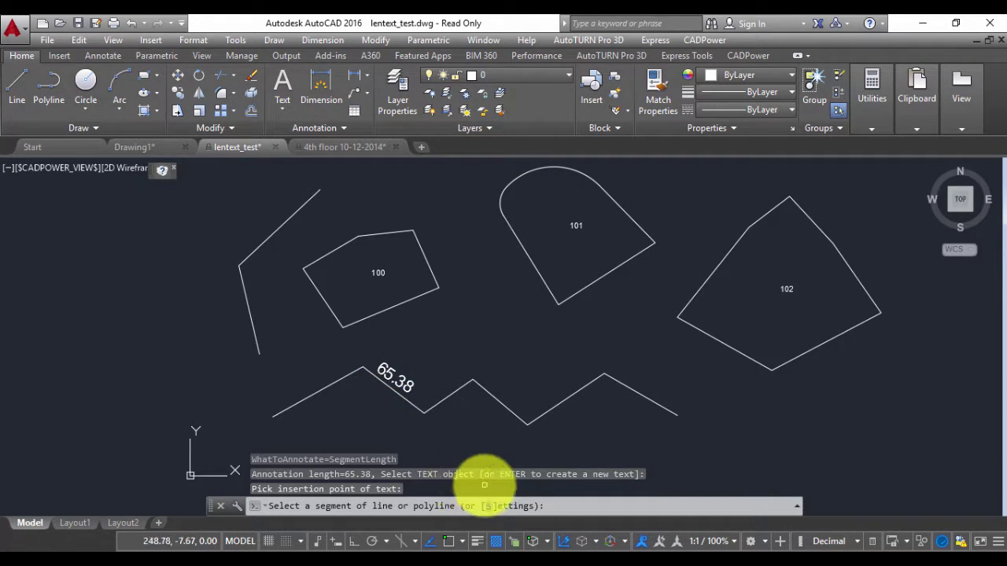
- Switch the length annotation settings to Full length
text(s)
key(Return)
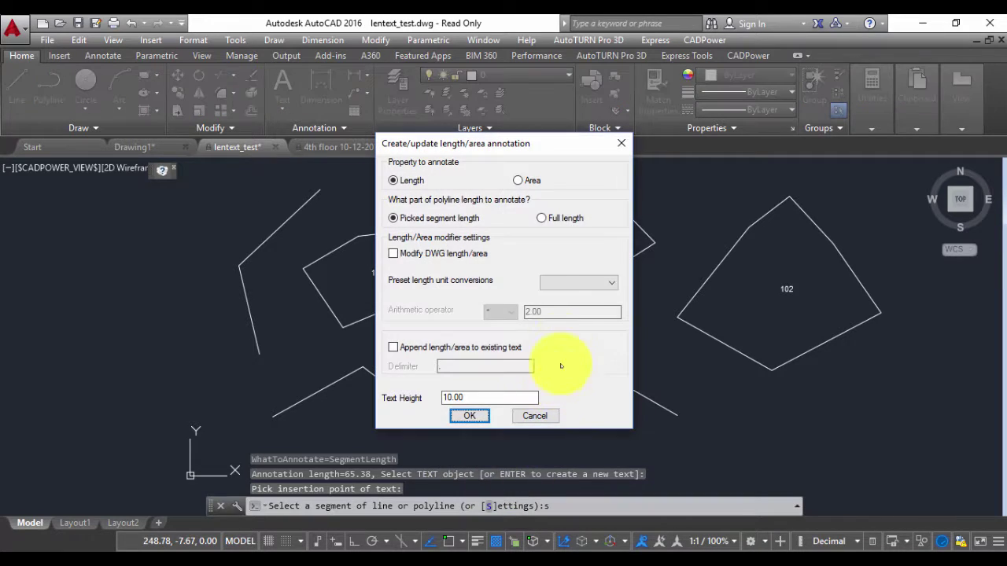
click(540, 220)
click(465, 415)
- Place a new 412.60 full-length label on the zigzag polyline
click(562, 401)
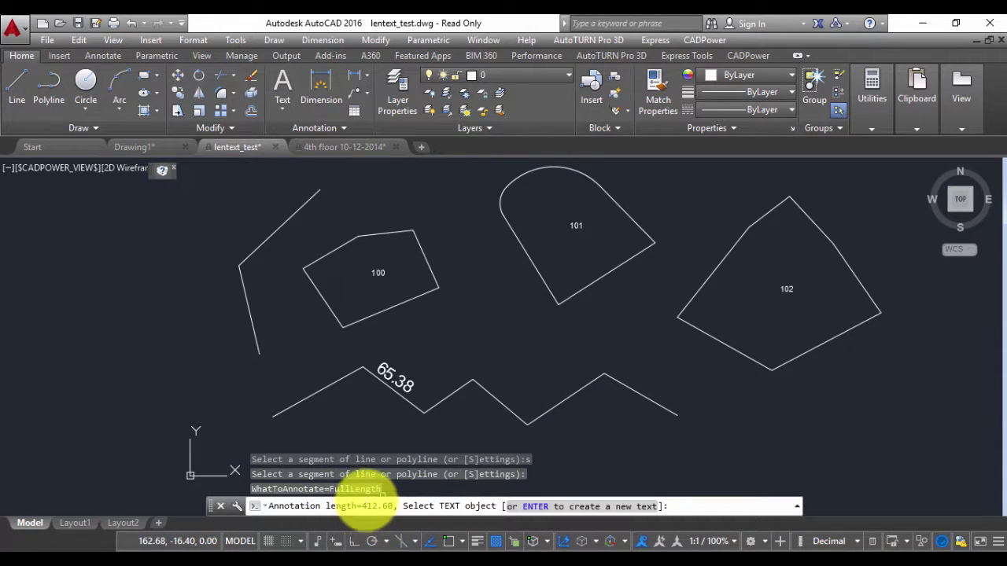
key(Return)
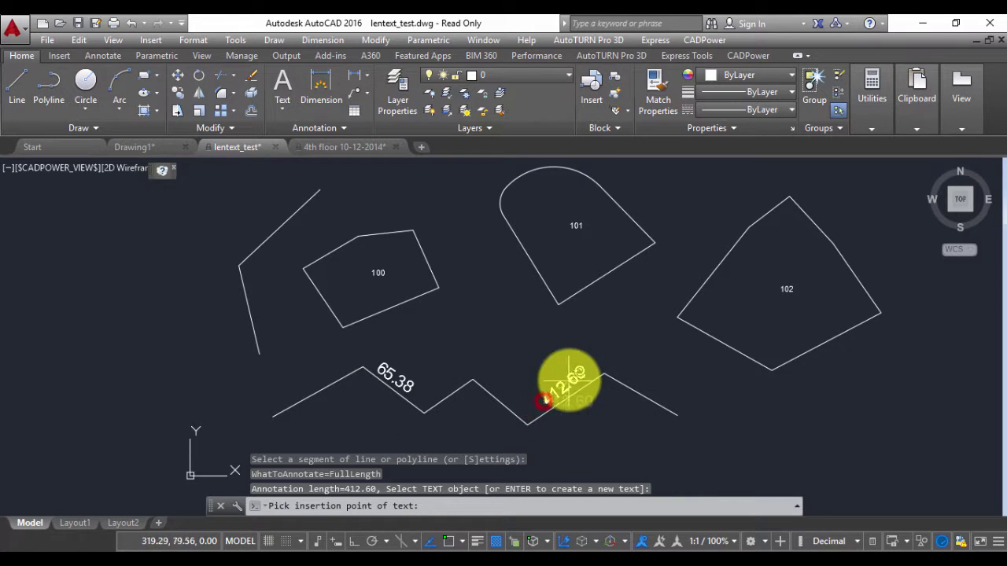
click(544, 400)
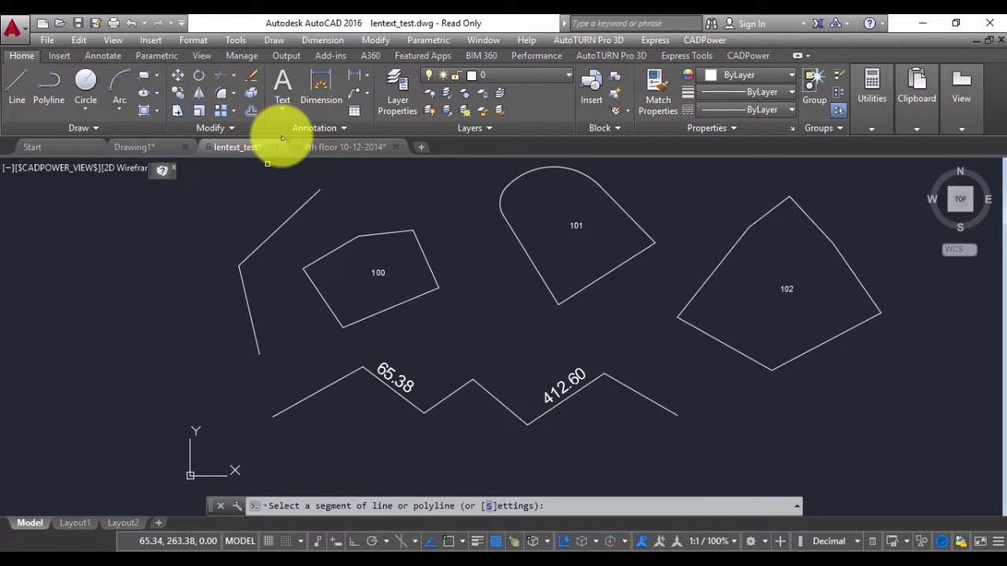
- End the length command and start CADPower's Create/update area annotation command
key(Escape)
text(cp)
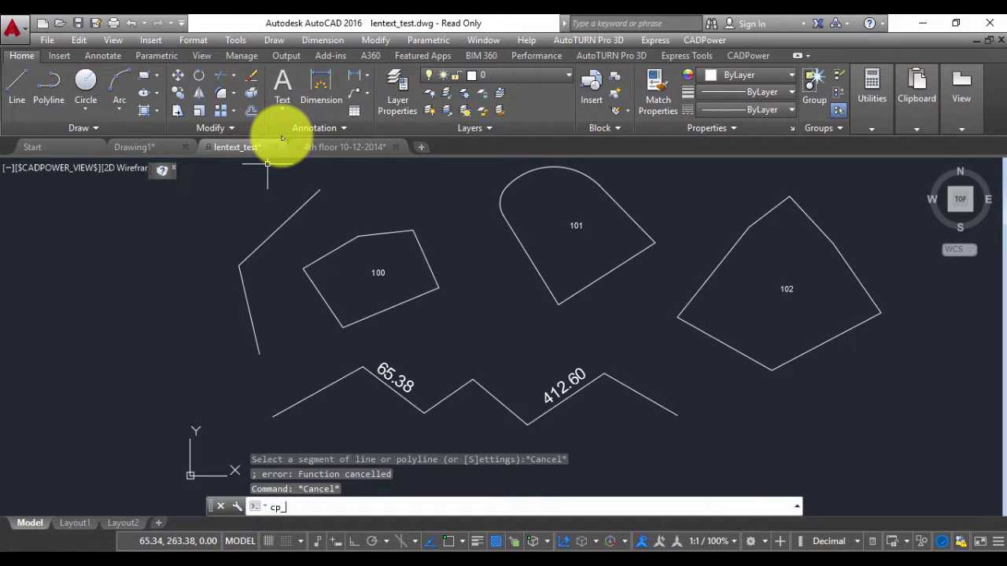
text(_lent)
key(Escape)
key(Escape)
key(Escape)
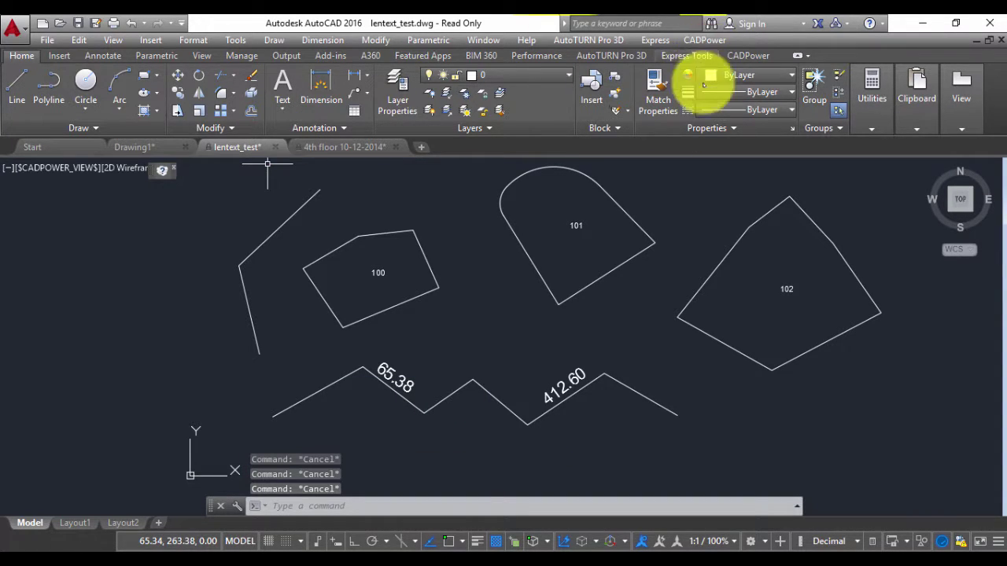
click(700, 40)
click(730, 165)
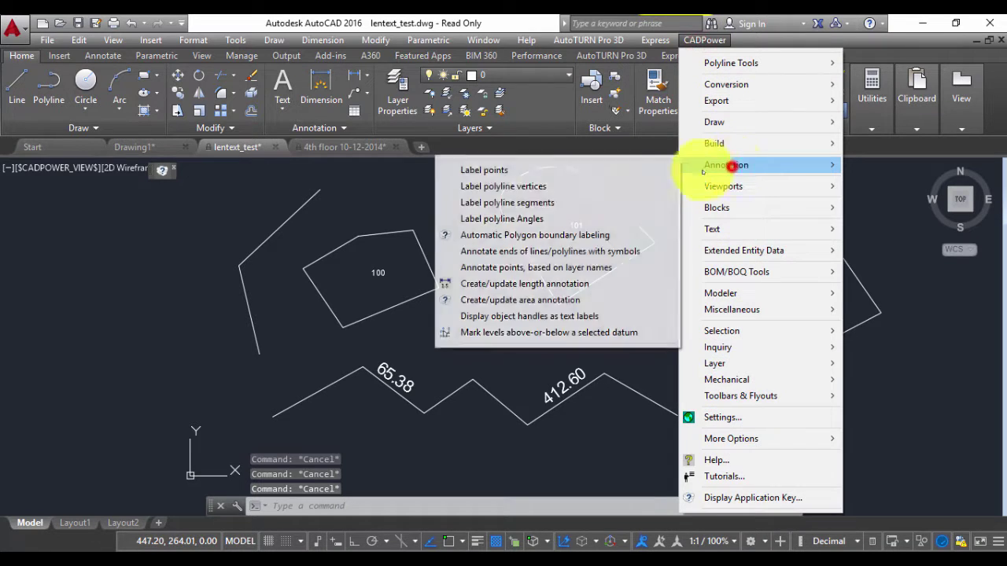
click(501, 299)
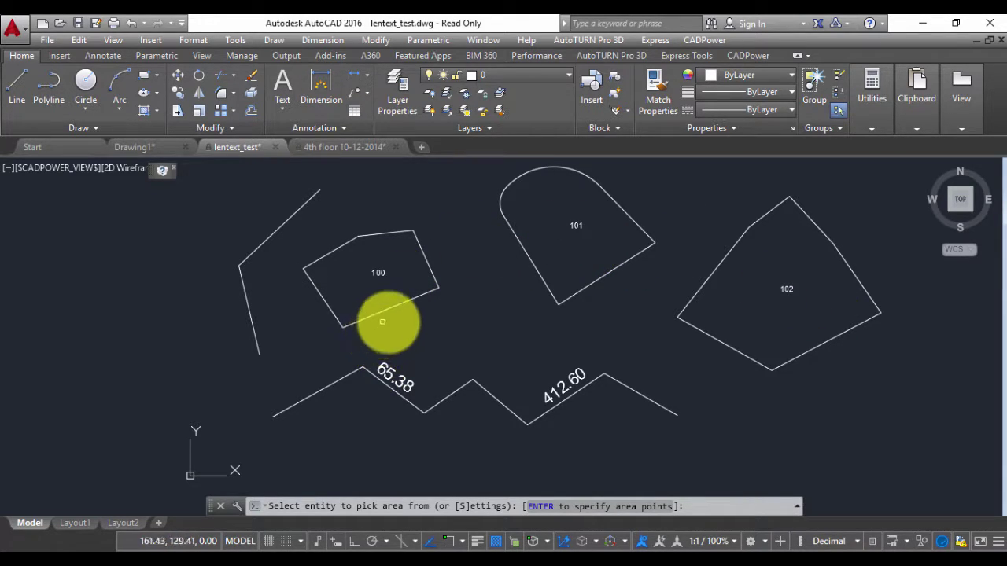
- Confirm the area annotation settings unchanged
text(s)
key(Return)
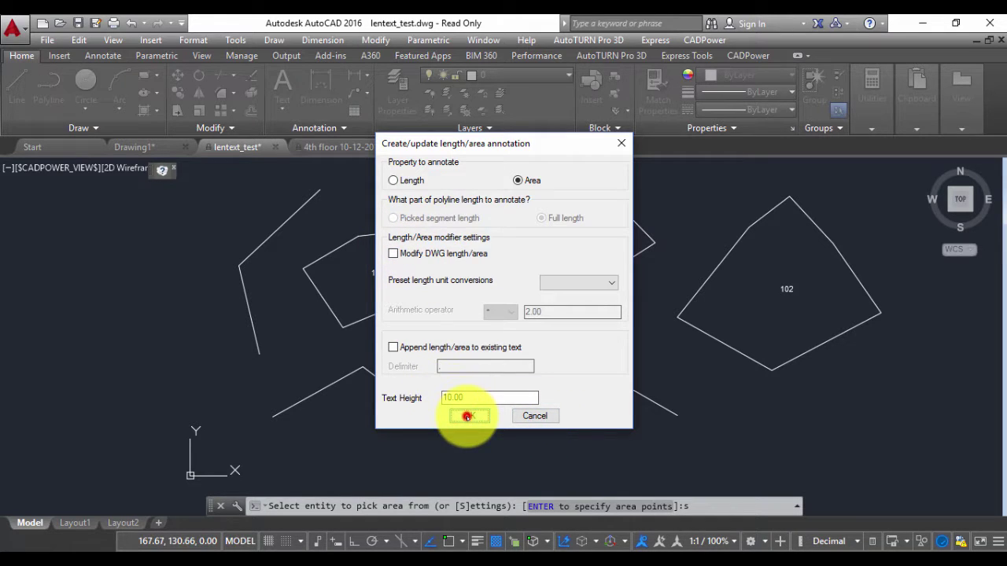
click(468, 416)
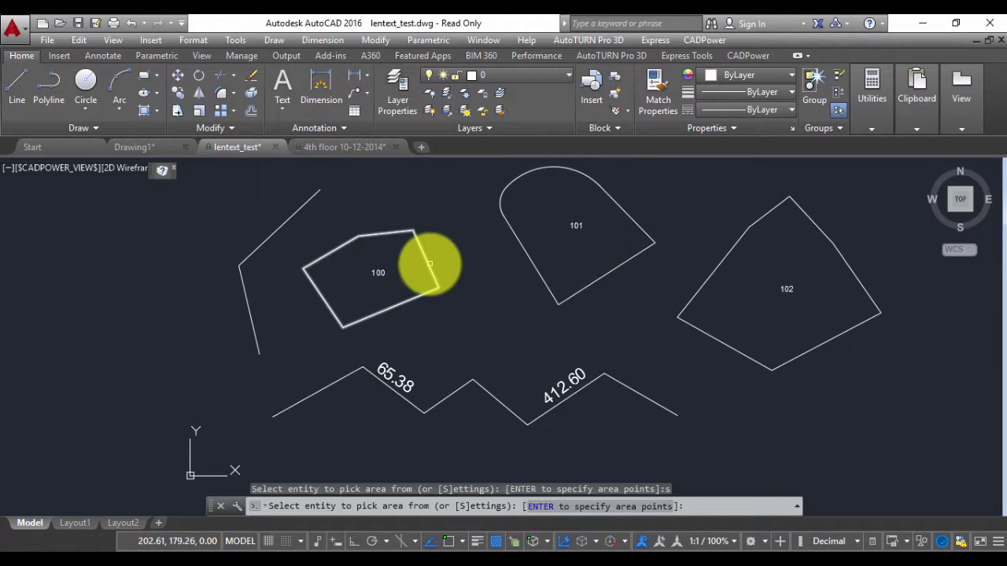
- Replace labels 100 and 101 with their polyline areas, 5698.48 and 8777.29
click(429, 264)
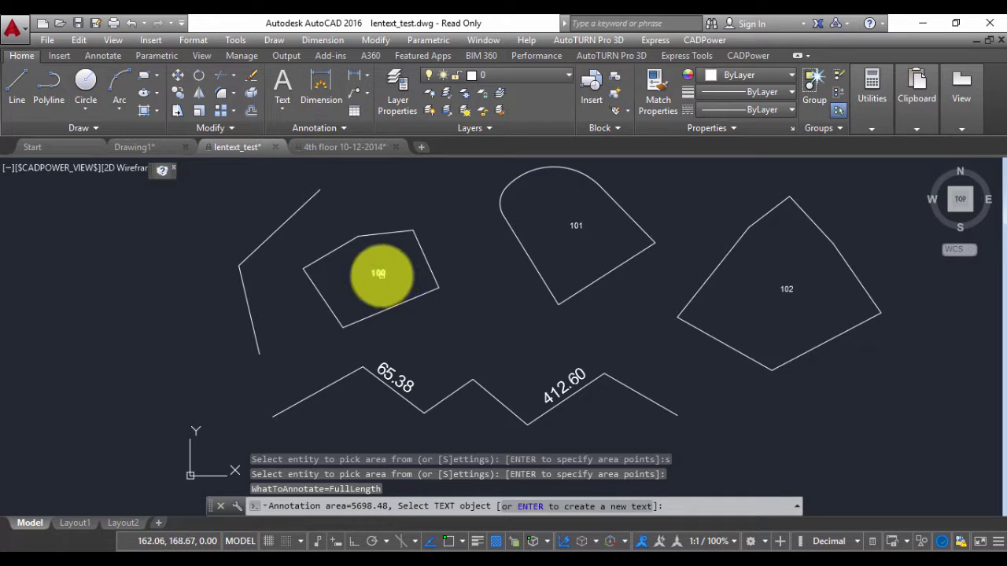
click(378, 273)
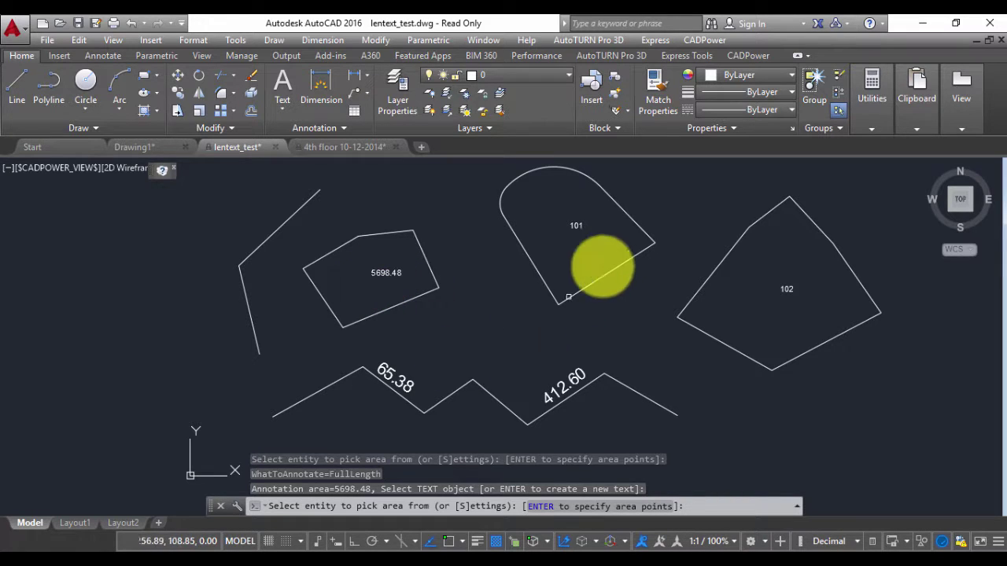
click(529, 252)
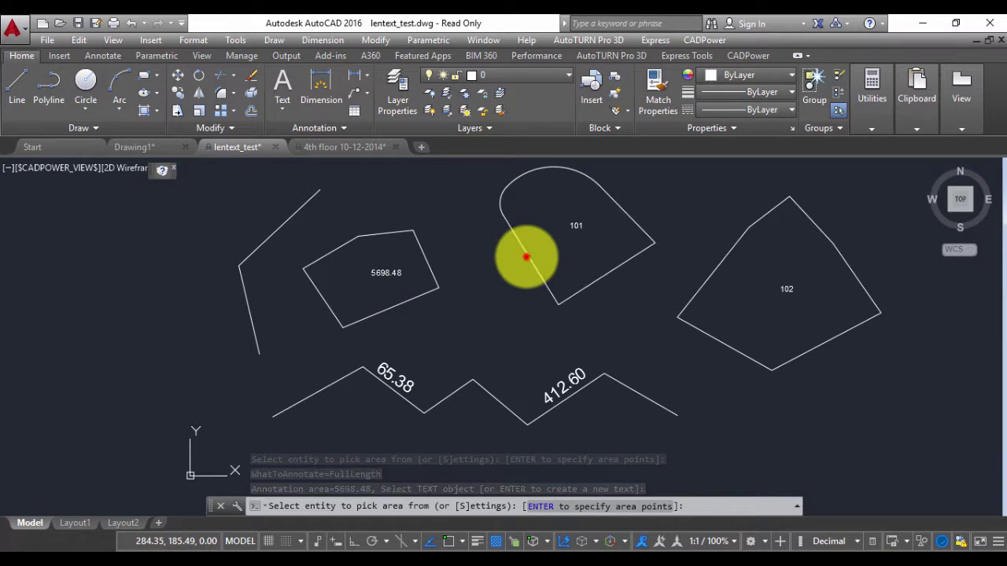
click(580, 227)
key(Escape)
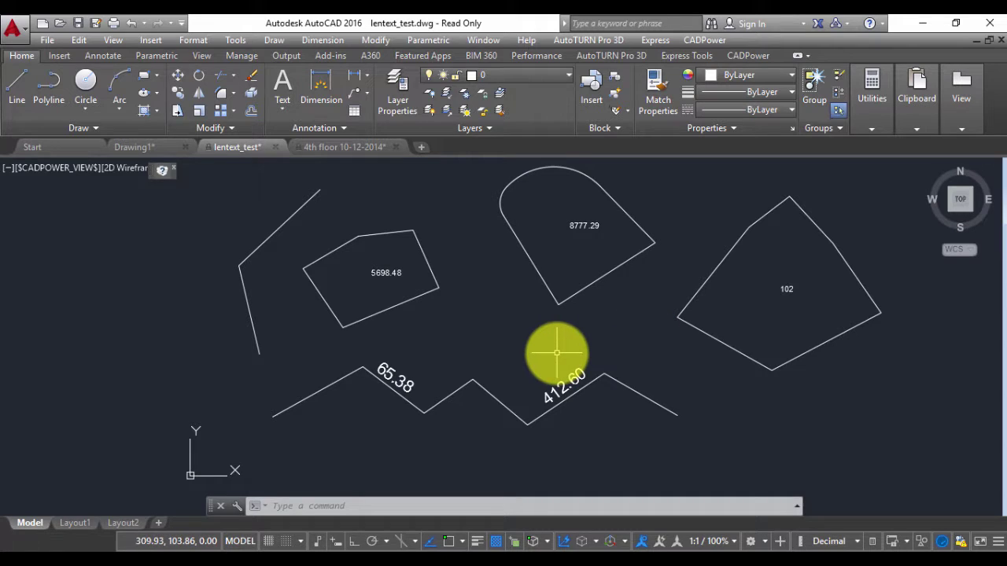
- Start the Create/update length annotation command from the CADPower Annotation menu
click(704, 40)
mouse_move(726, 165)
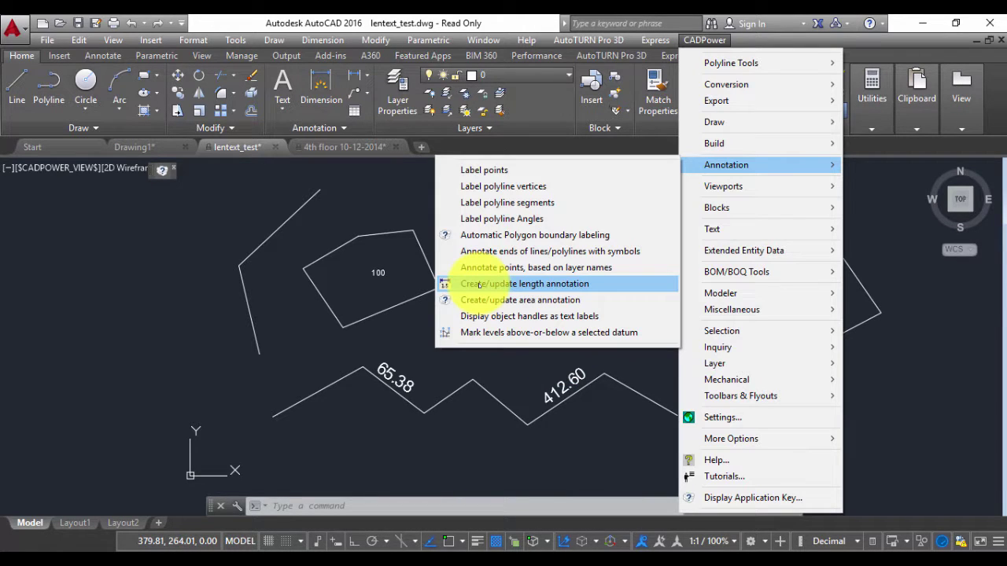
click(478, 283)
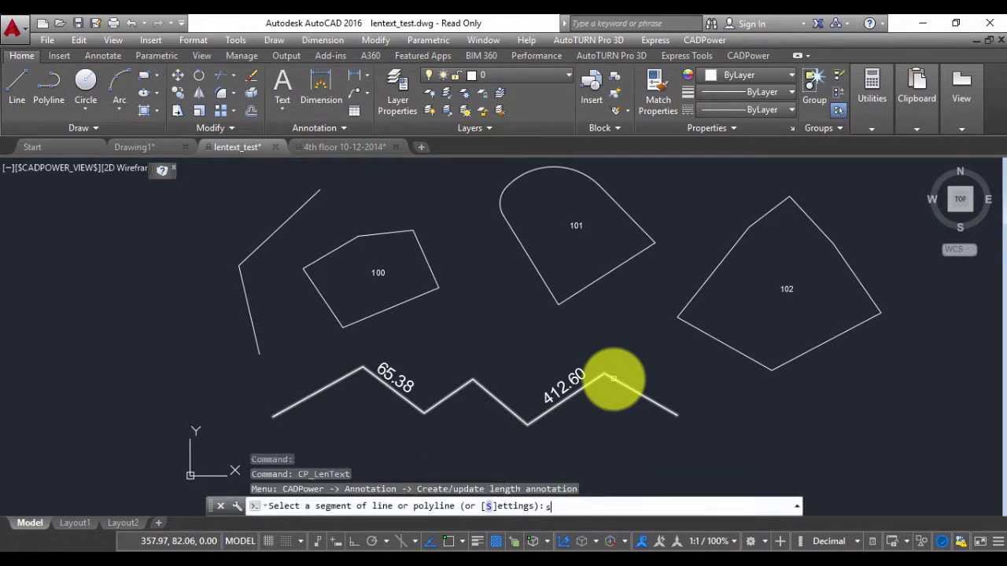
- Enable Modify DWG length/area with the ft->m conversion and confirm the settings
key(Return)
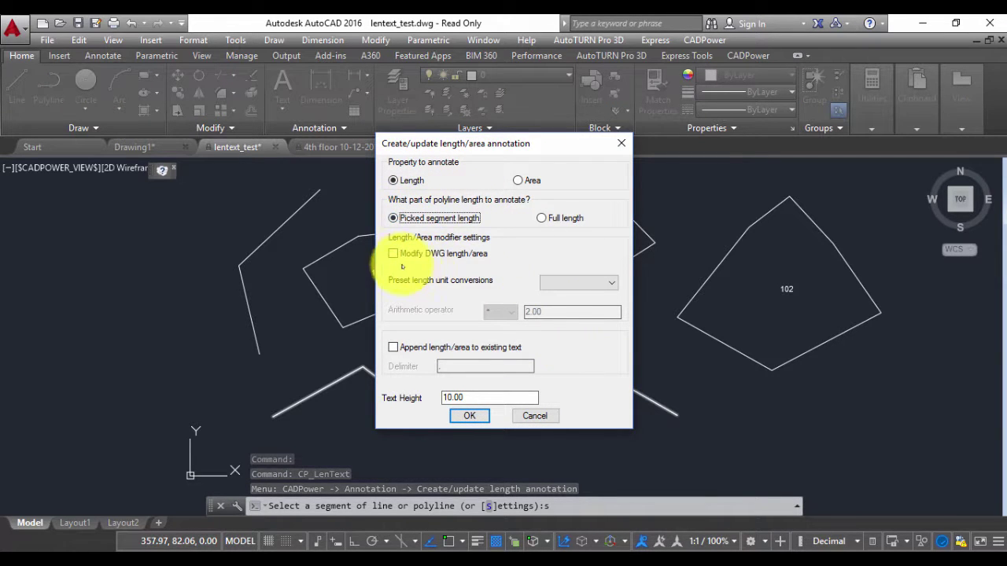
click(392, 253)
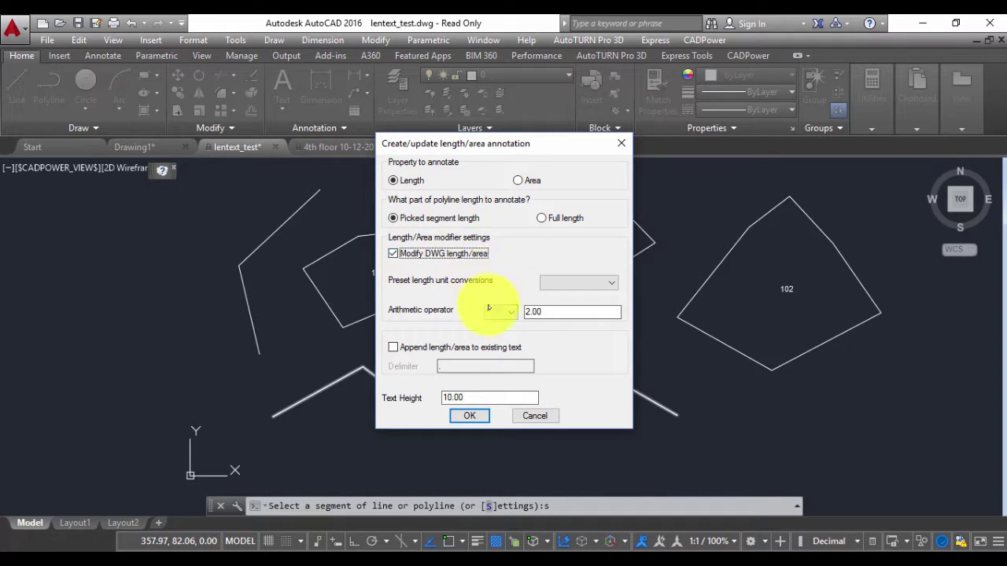
drag(516, 144, 966, 39)
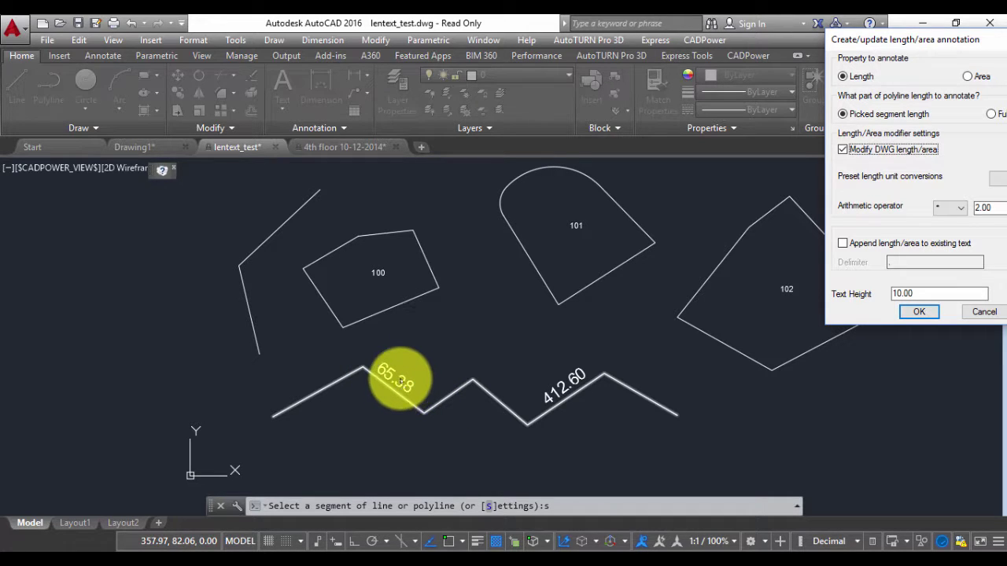
drag(897, 45, 626, 137)
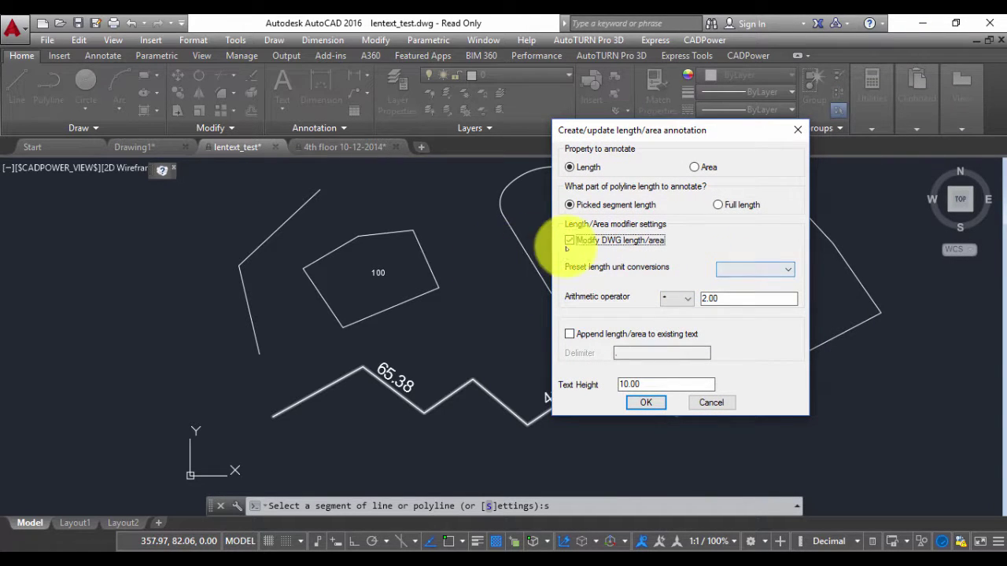
click(760, 268)
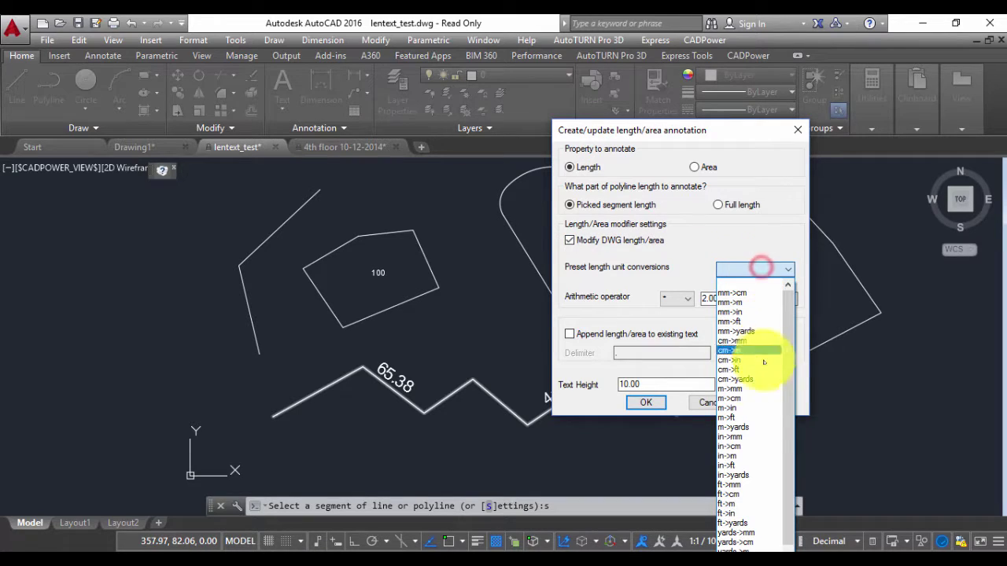
click(735, 504)
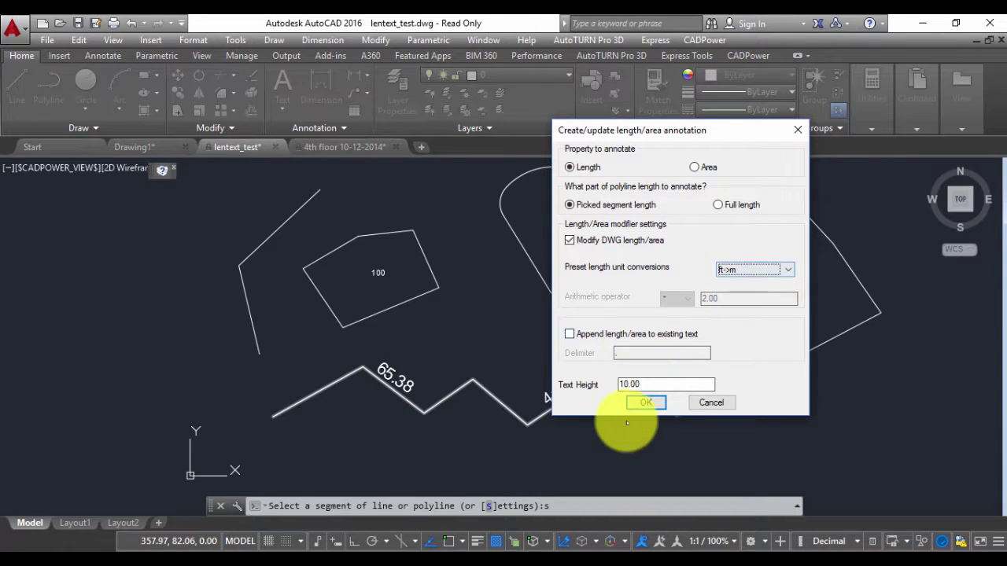
click(644, 403)
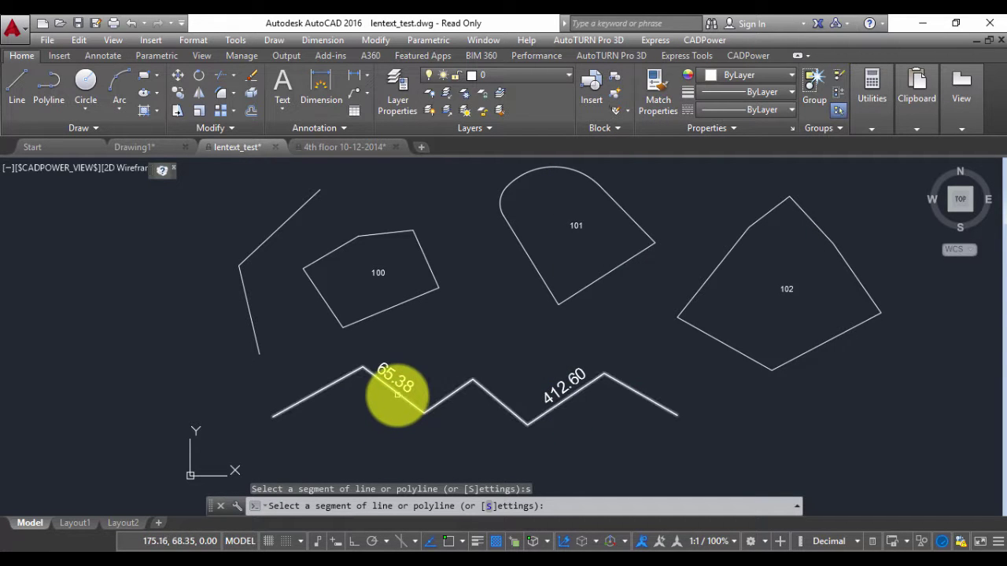
- Place a 19.93 m label beneath the 65.38 segment, then reopen the unit conversion settings
click(398, 396)
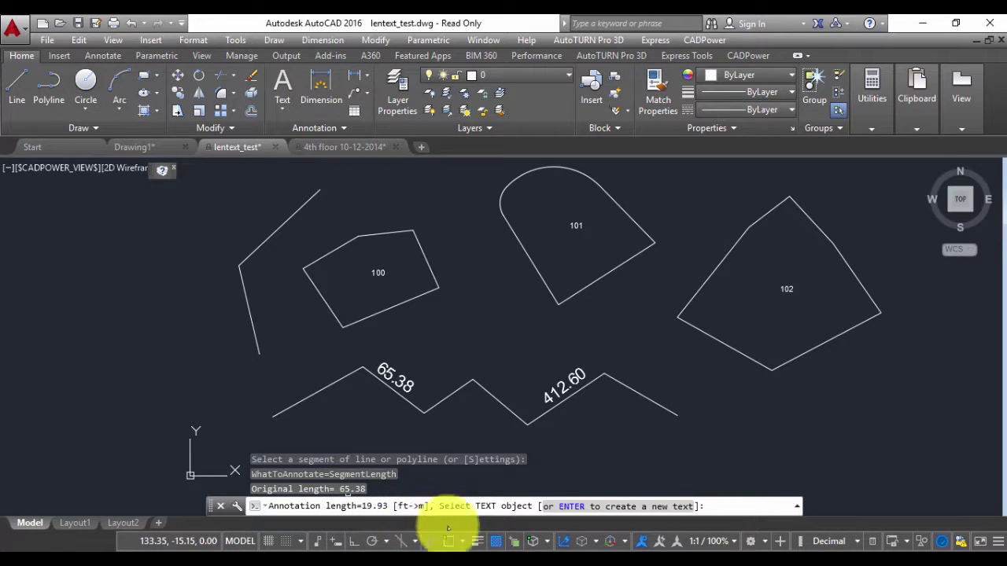
click(421, 506)
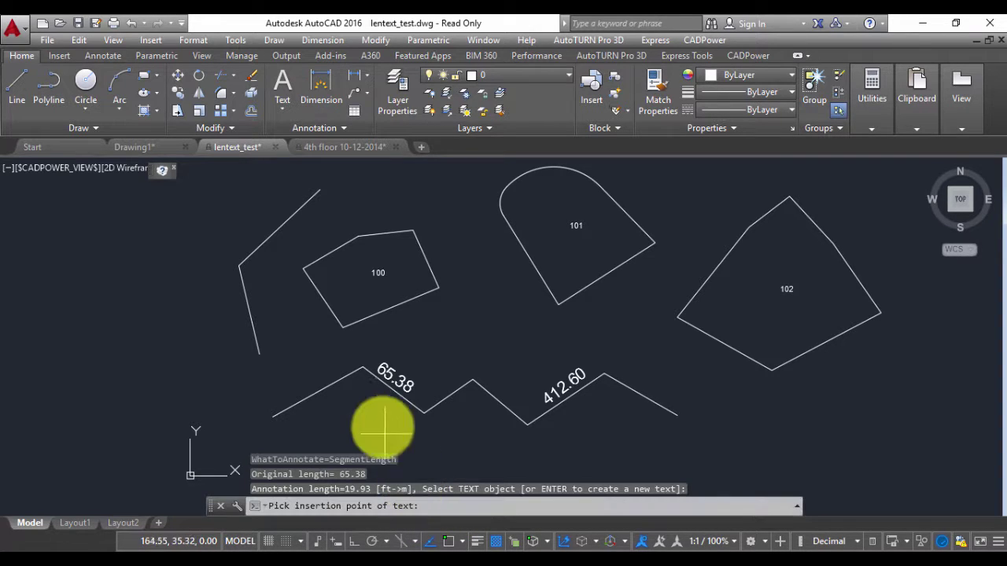
click(364, 391)
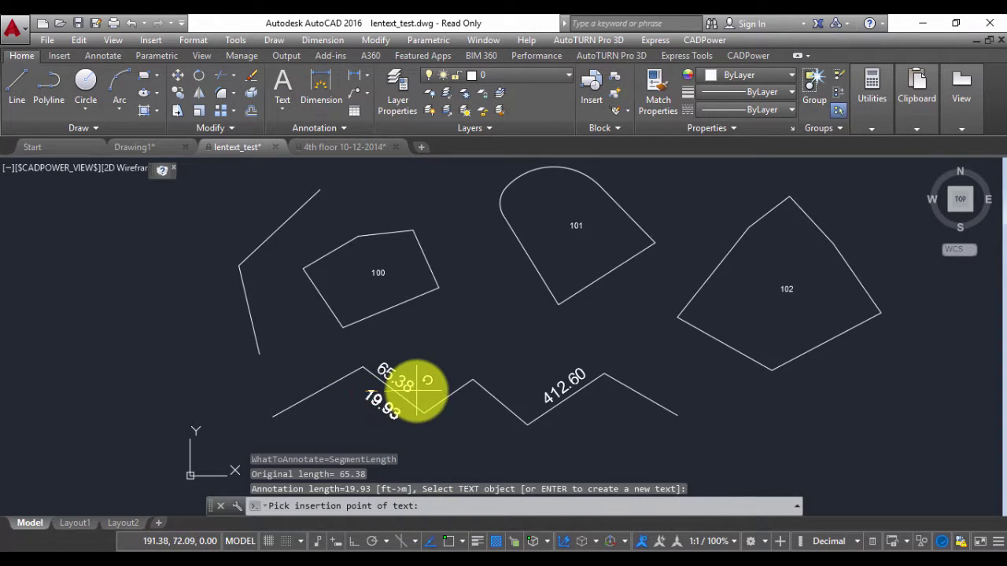
click(416, 390)
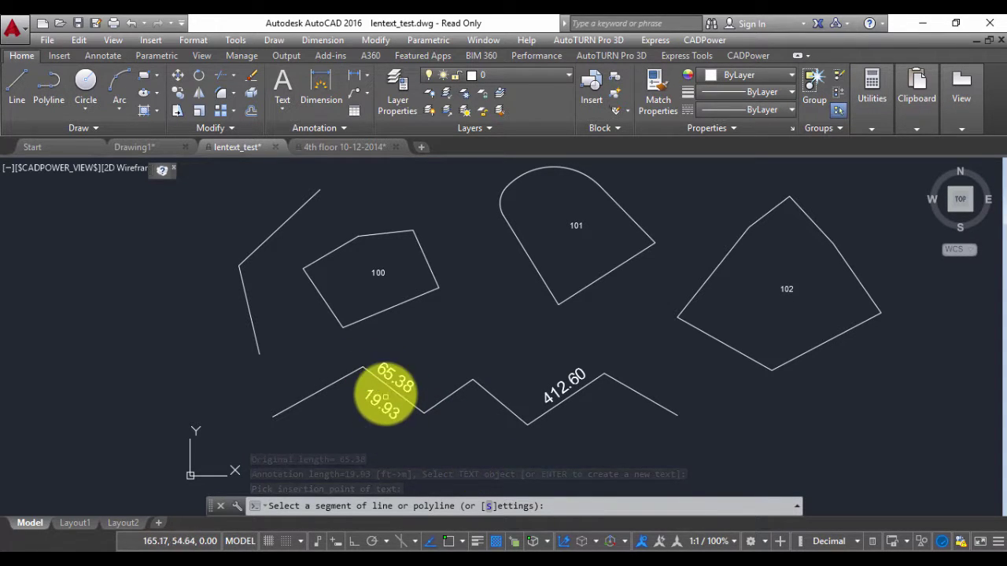
click(341, 418)
click(555, 281)
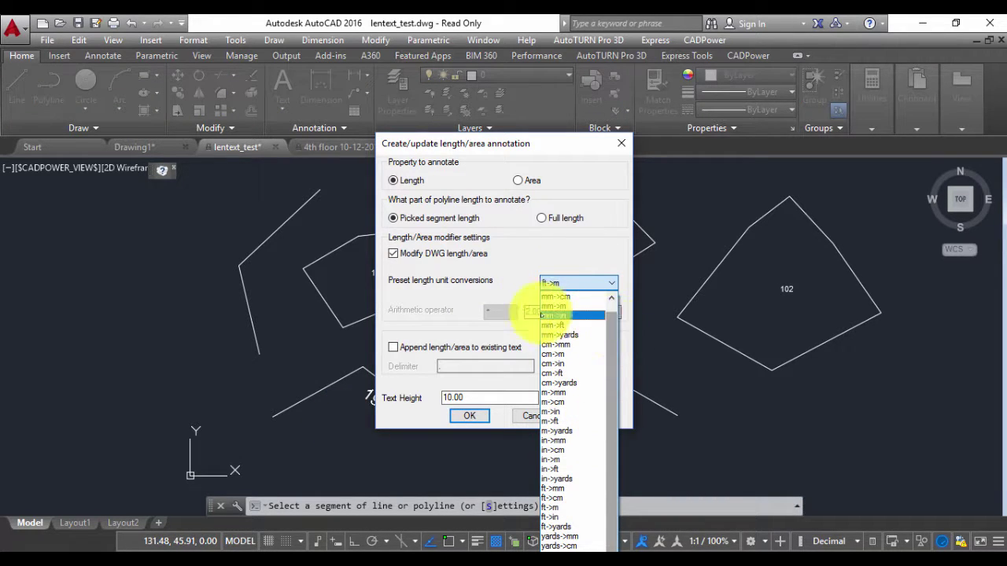
click(560, 282)
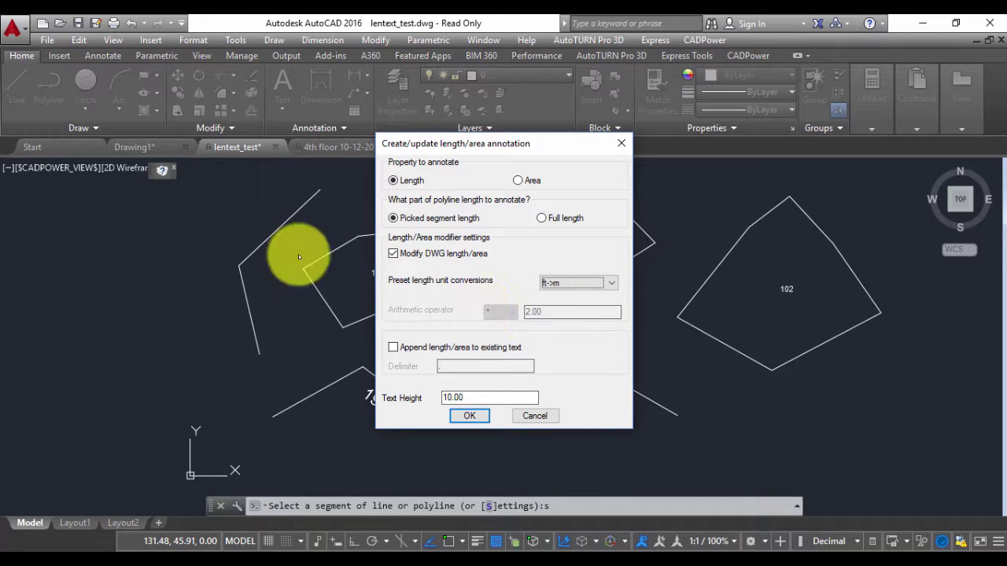
click(393, 251)
click(394, 253)
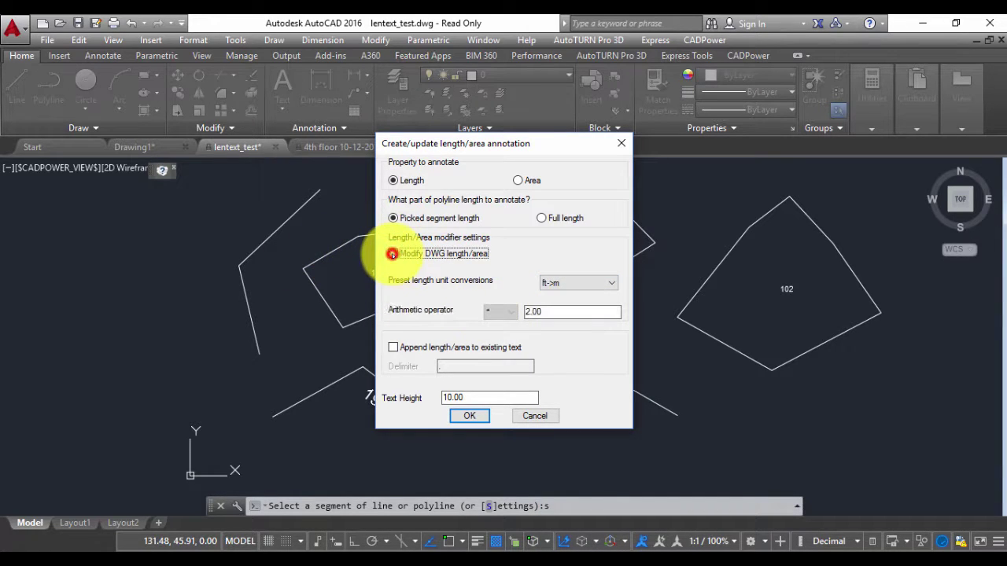
click(507, 311)
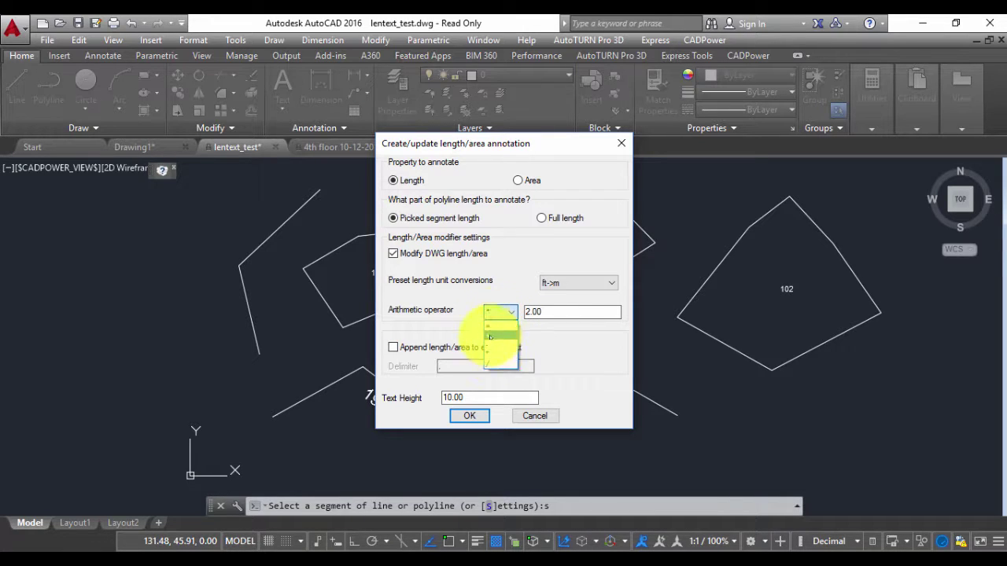
click(542, 337)
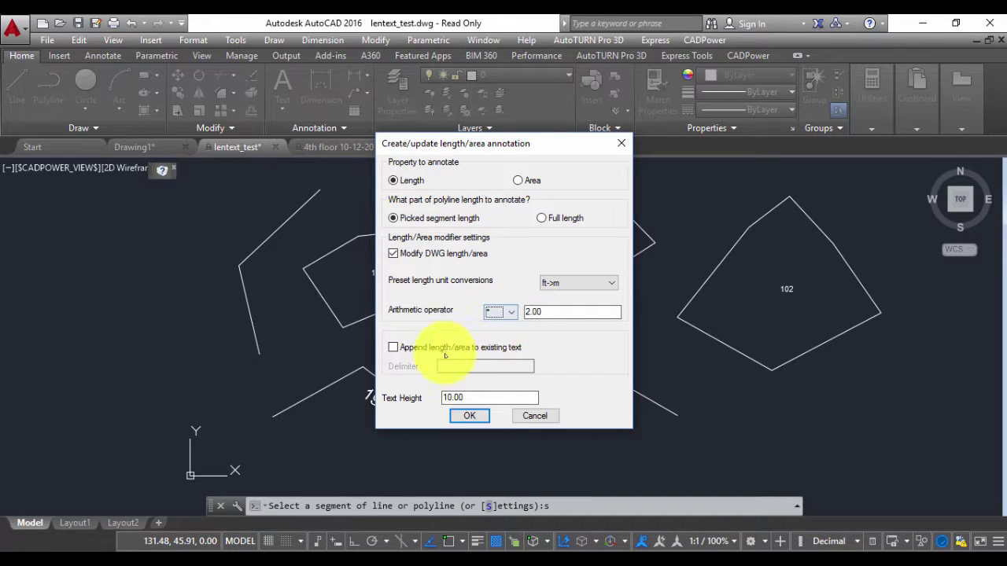
click(513, 314)
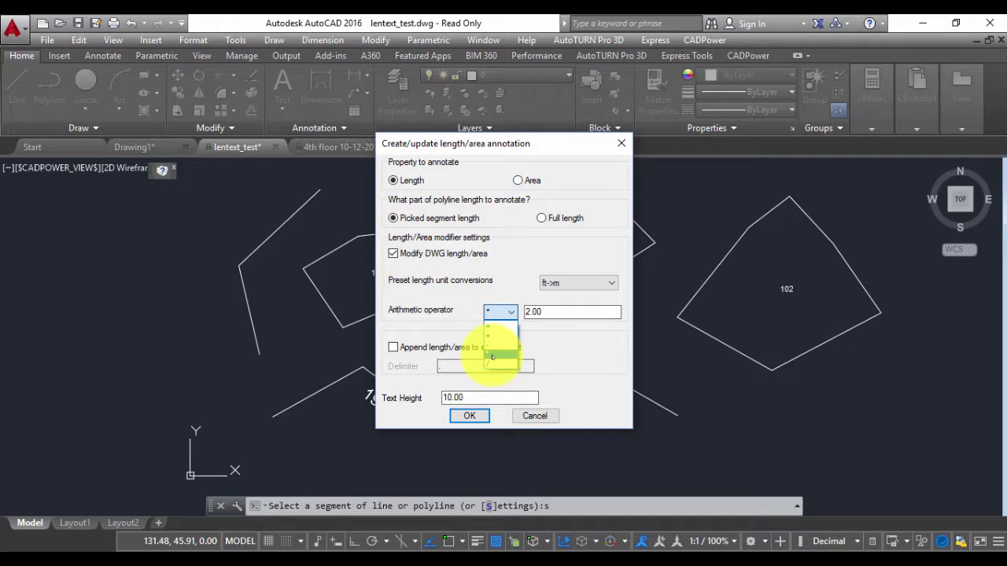
click(536, 416)
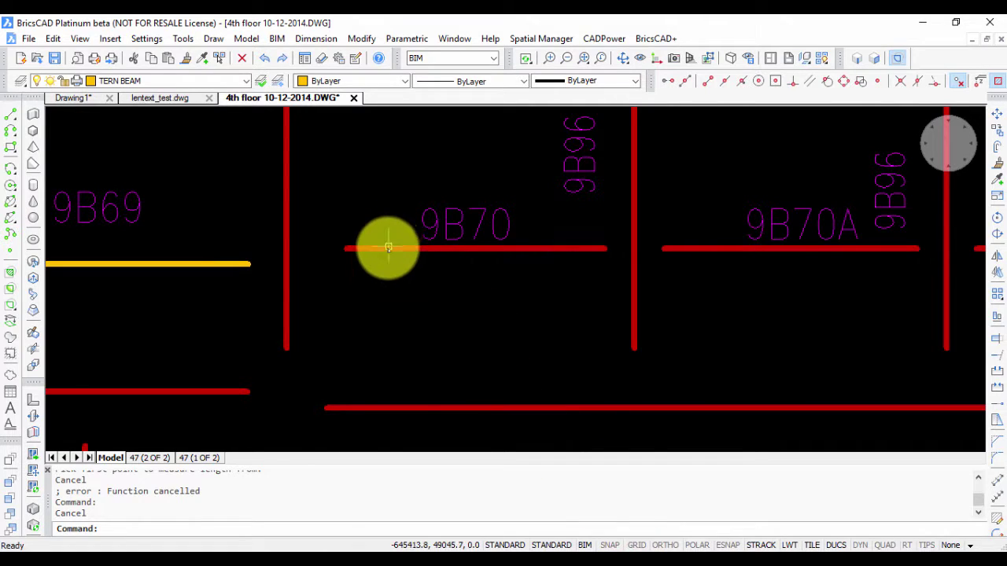
- In BricsCAD, view the 4th floor beam plan and browse the CADPower Annotation menu, then dismiss it
scroll(388, 251, down, 3)
scroll(388, 250, up, 3)
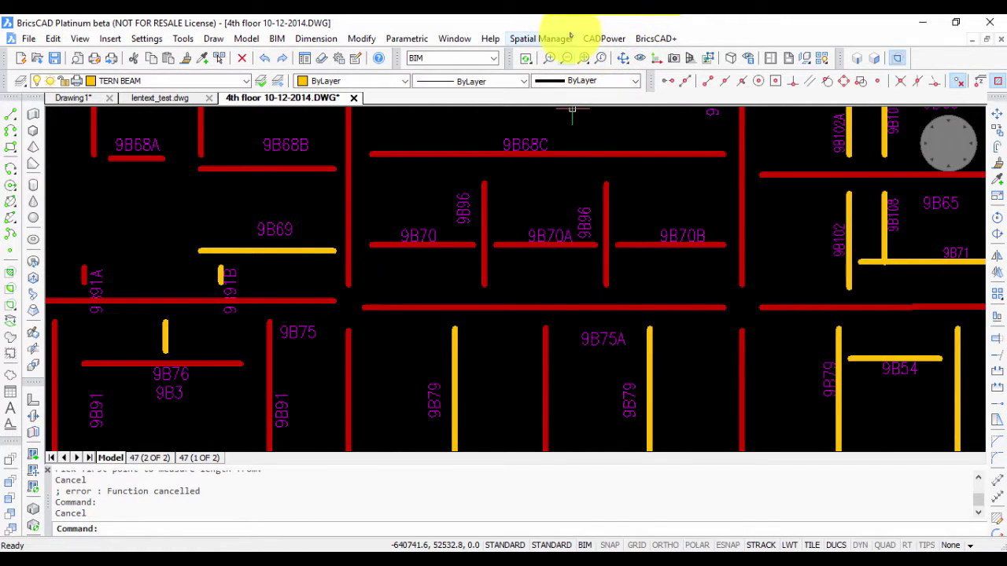
click(615, 43)
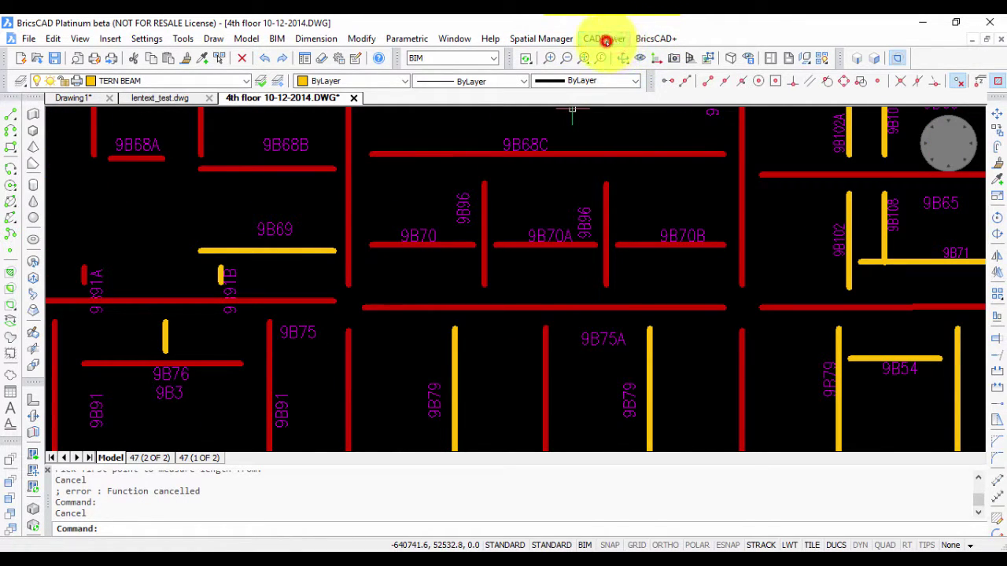
click(632, 168)
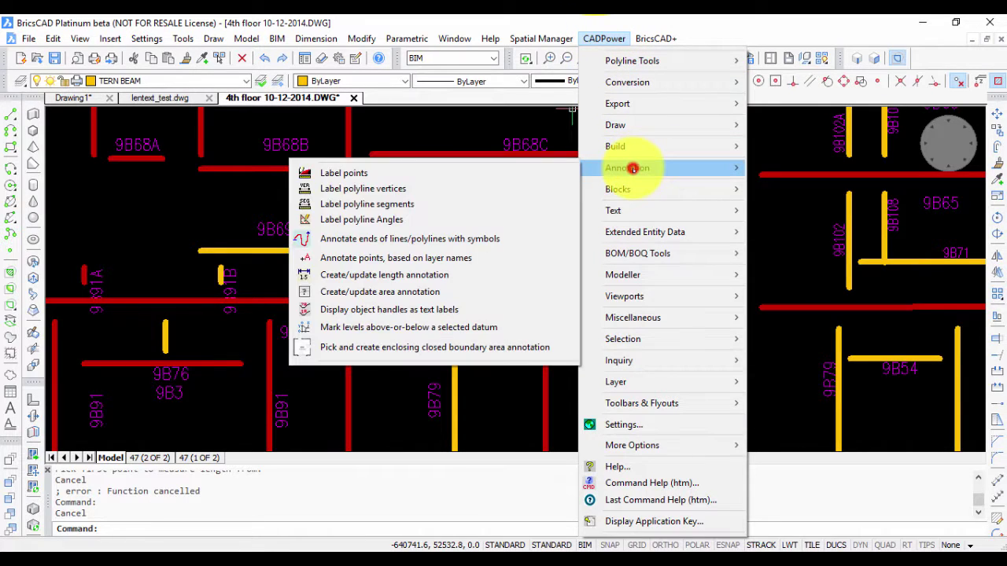
click(768, 366)
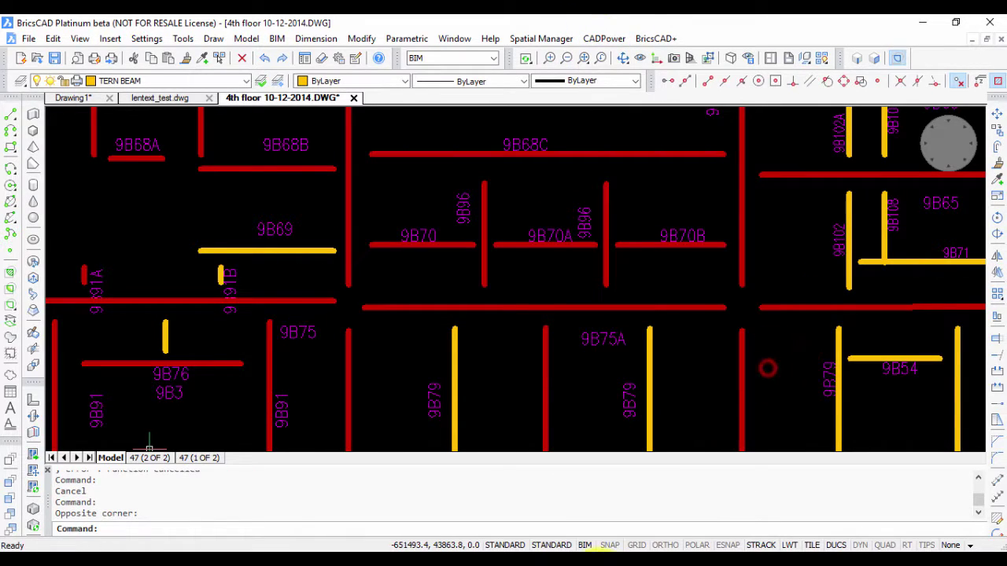